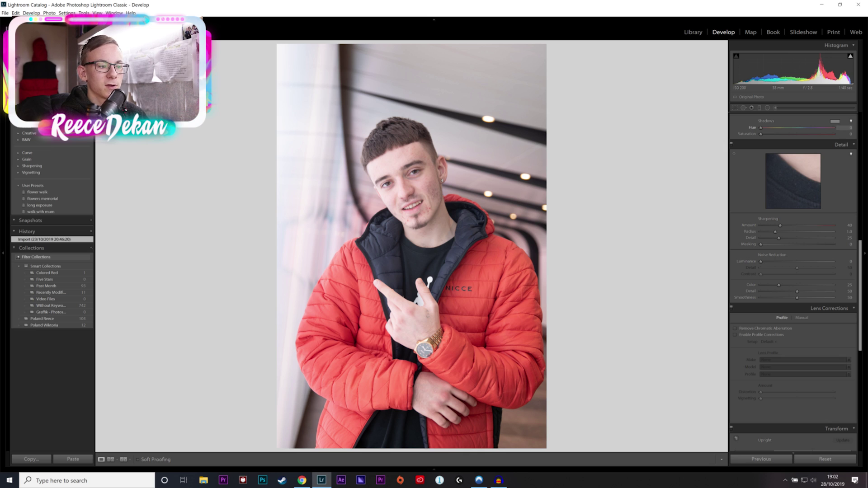
# Turn on chromatic aberration removal and lens profile corrections for the portrait photo.
pyautogui.click(736, 329)
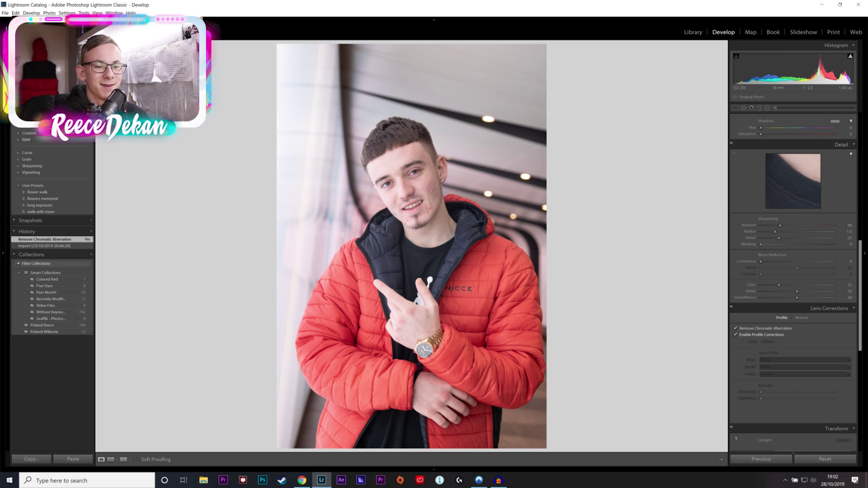
pyautogui.click(735, 335)
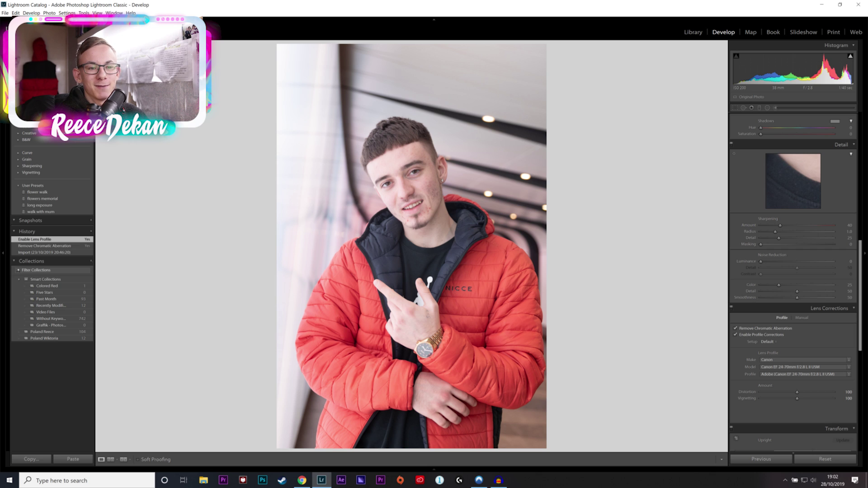
# Examine the available makes, models and setup options of the lens correction profile.
pyautogui.click(804, 367)
pyautogui.press('Escape')
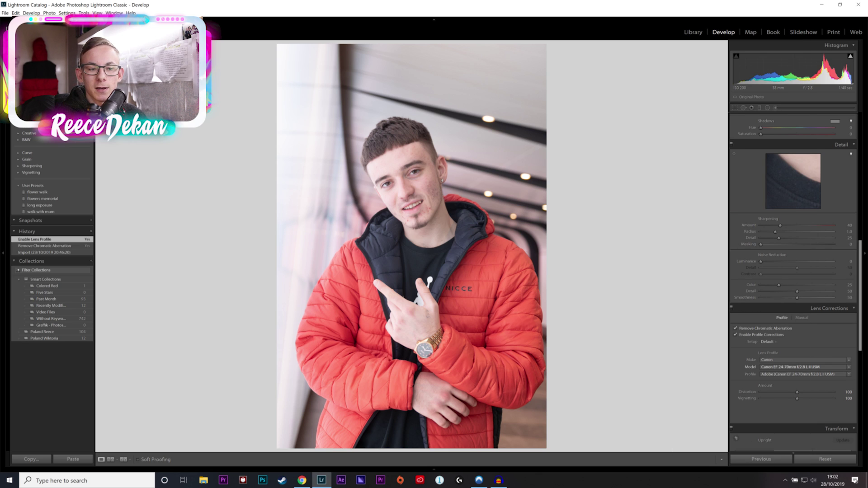
pyautogui.click(751, 360)
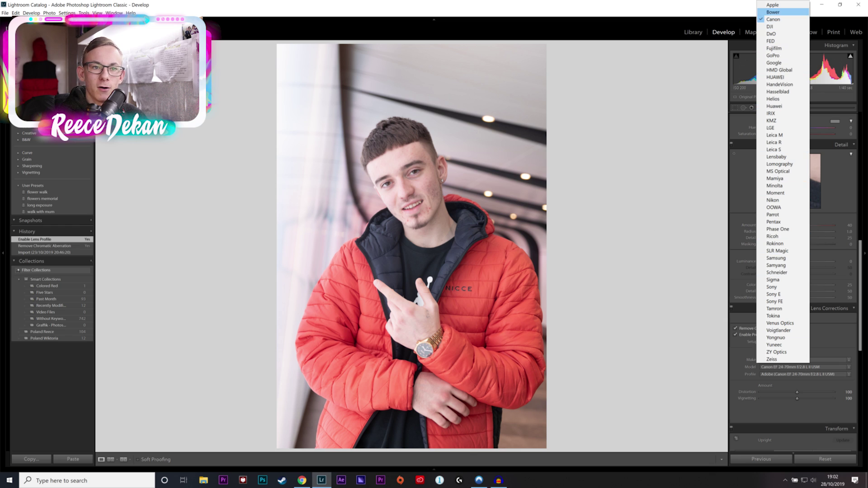
pyautogui.press('Escape')
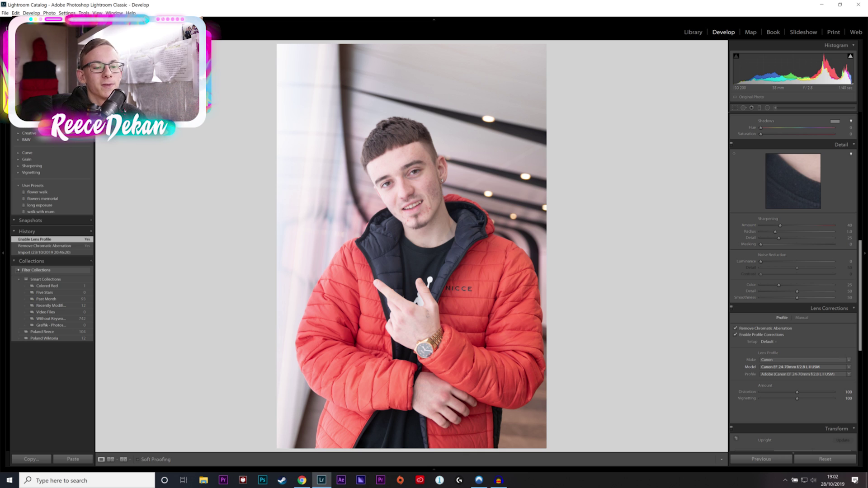
pyautogui.click(809, 367)
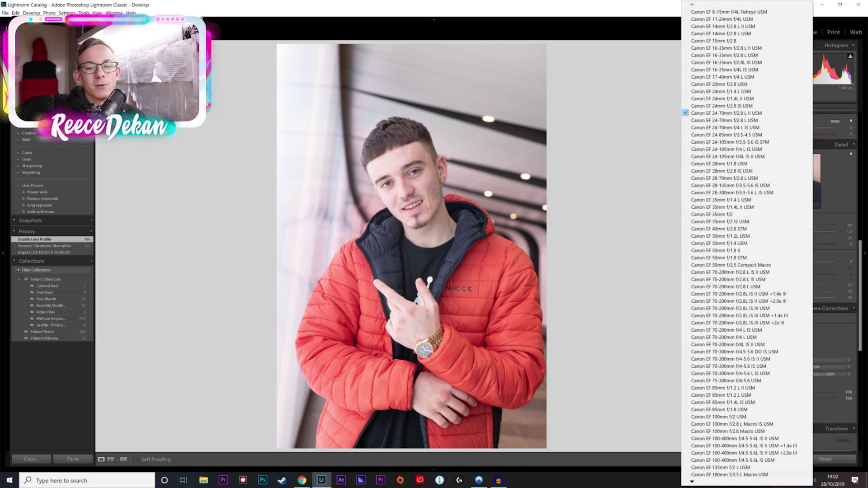
pyautogui.click(832, 360)
pyautogui.click(809, 368)
pyautogui.press('Escape')
pyautogui.click(768, 342)
pyautogui.press('Escape')
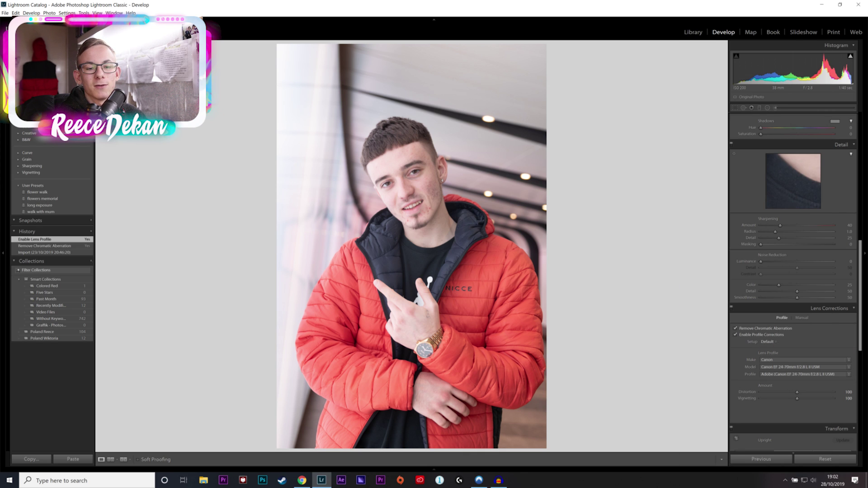
pyautogui.click(795, 360)
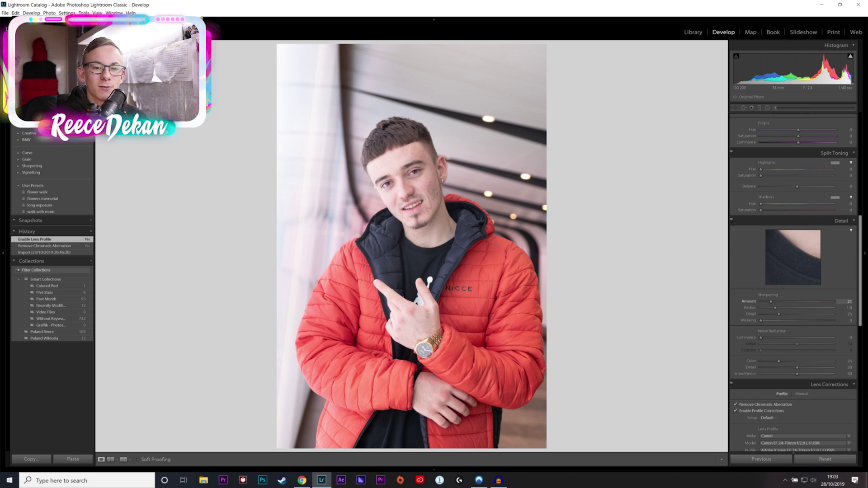
# Set the sharpening amount to 20 and check the face up close.
pyautogui.press('Return')
pyautogui.click(844, 301)
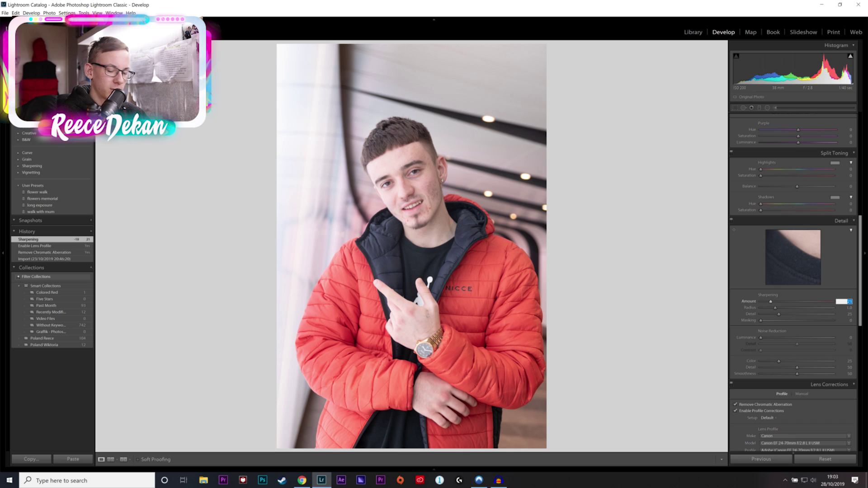
pyautogui.write('5')
pyautogui.press('Return')
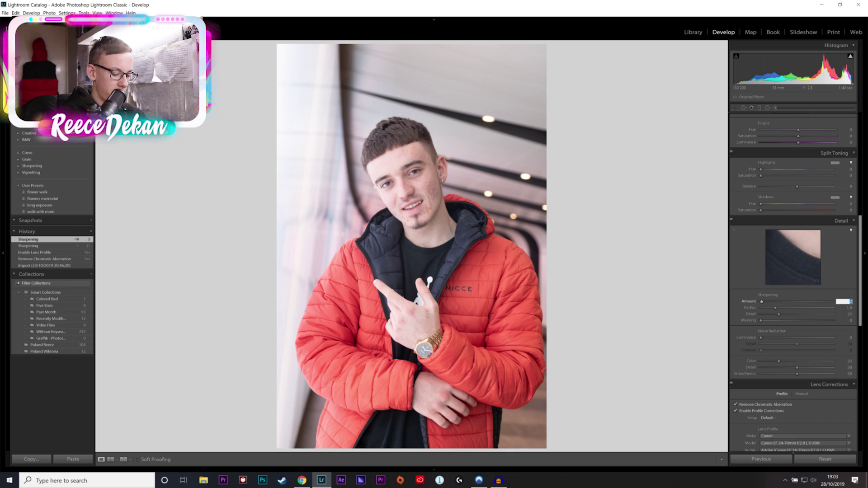
pyautogui.write('20')
pyautogui.press('Return')
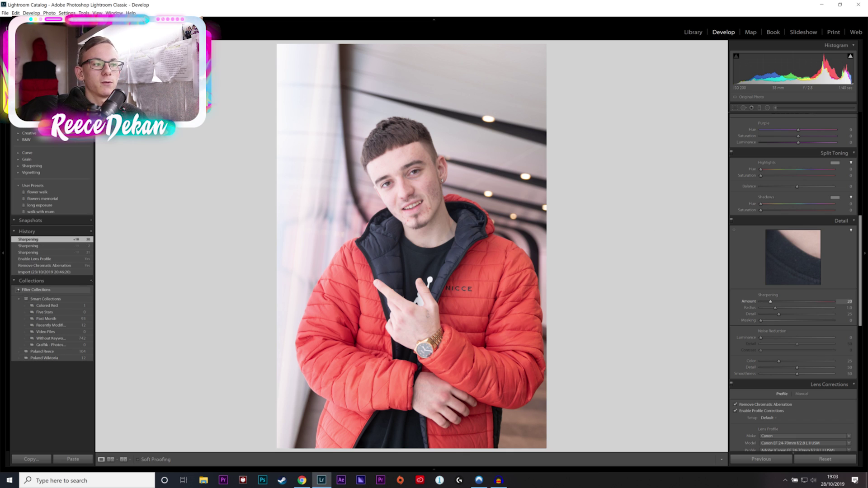
pyautogui.press('z')
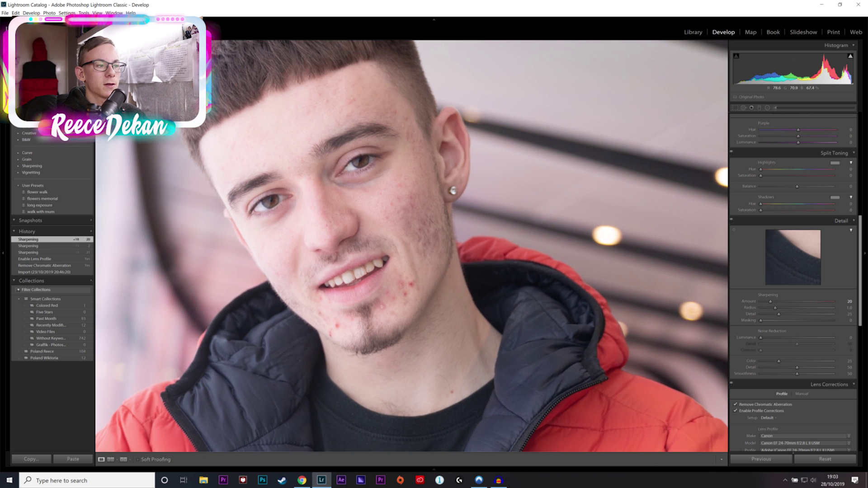
pyautogui.press('z')
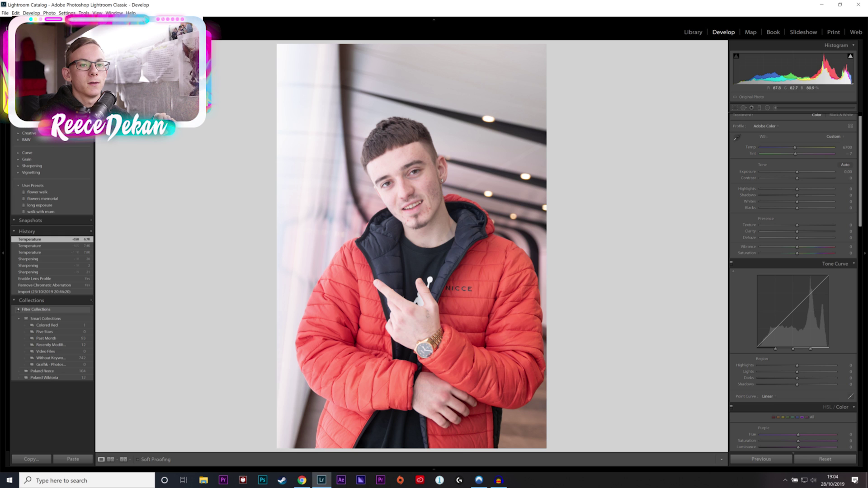
# Check the face up close and raise the photo's Contrast to +20.
pyautogui.click(392, 162)
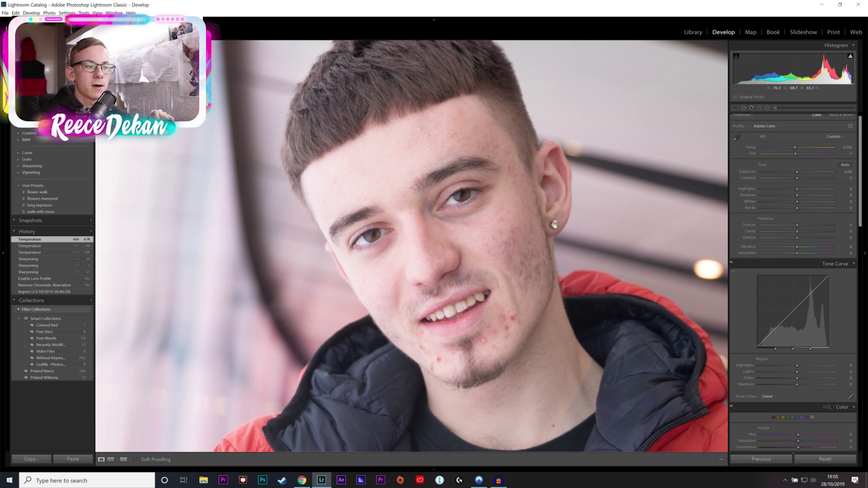
pyautogui.click(392, 163)
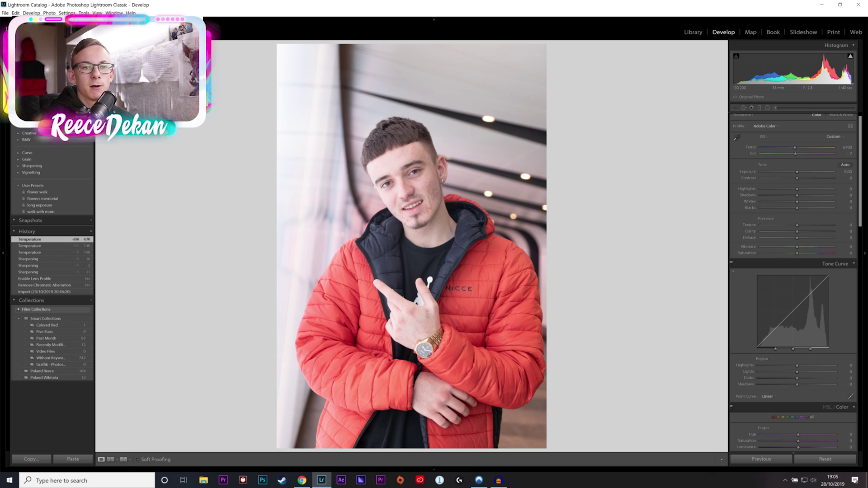
pyautogui.moveTo(797, 178)
pyautogui.mouseDown()
pyautogui.moveTo(812, 178)
pyautogui.moveTo(805, 178)
pyautogui.mouseUp()
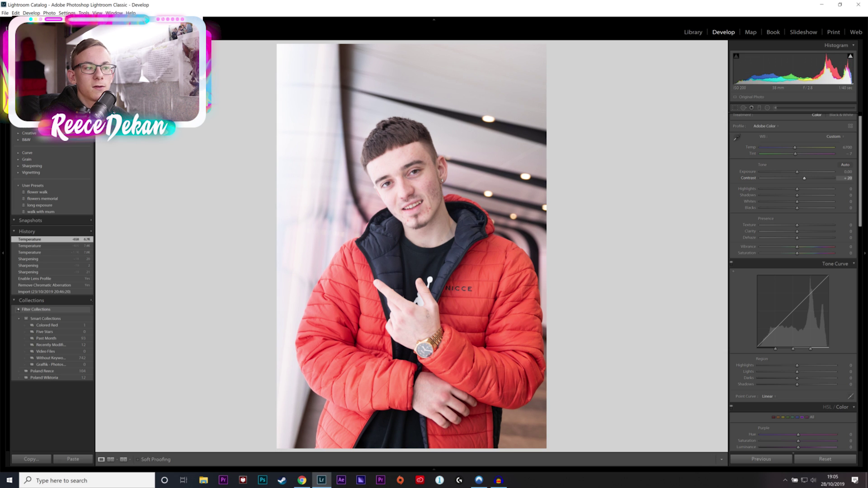
# Examine the skin and hair of the man's face up close with the raised contrast.
pyautogui.click(395, 167)
pyautogui.click(394, 168)
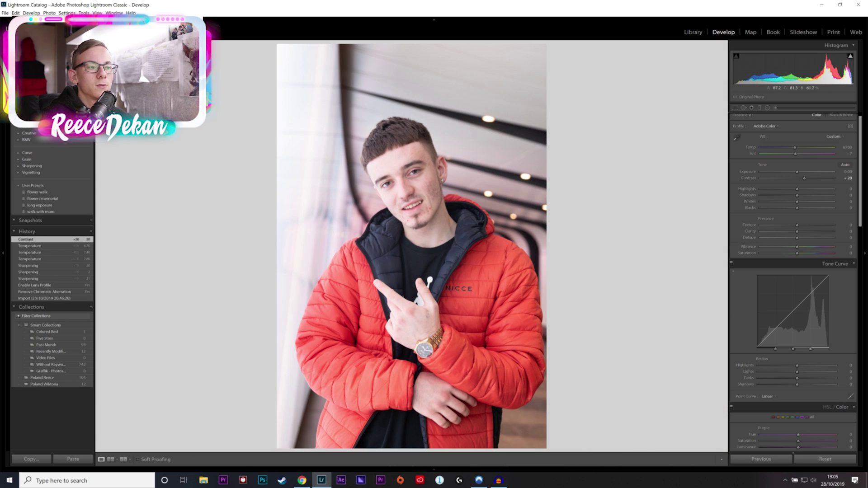
pyautogui.click(394, 164)
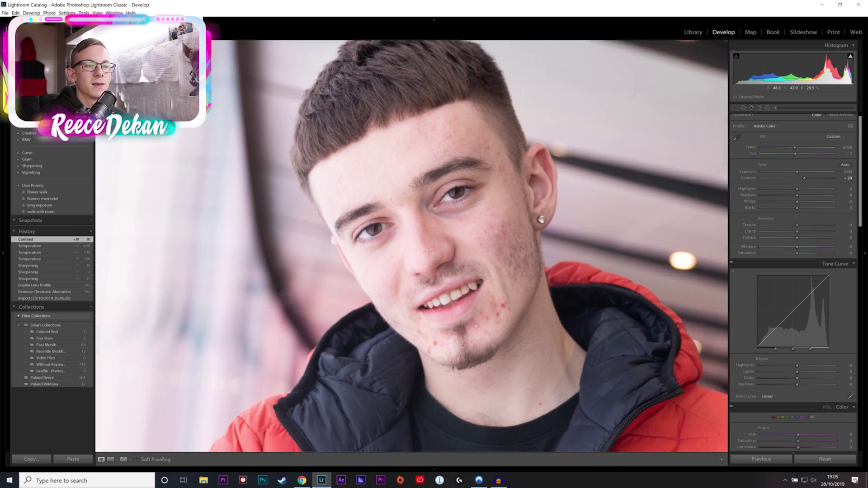
pyautogui.moveTo(407, 222); pyautogui.dragTo(312, 83)
pyautogui.click(312, 83)
pyautogui.click(424, 211)
pyautogui.click(418, 185)
pyautogui.click(326, 147)
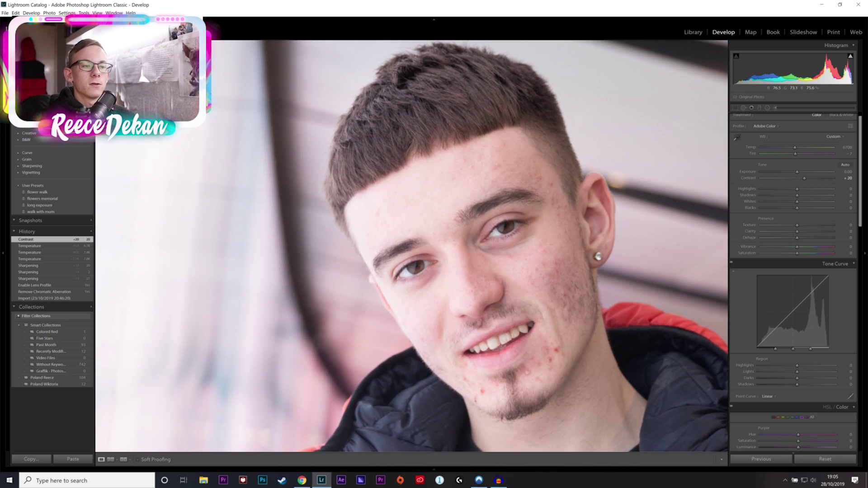
pyautogui.moveTo(407, 247); pyautogui.dragTo(265, 87)
pyautogui.click(266, 87)
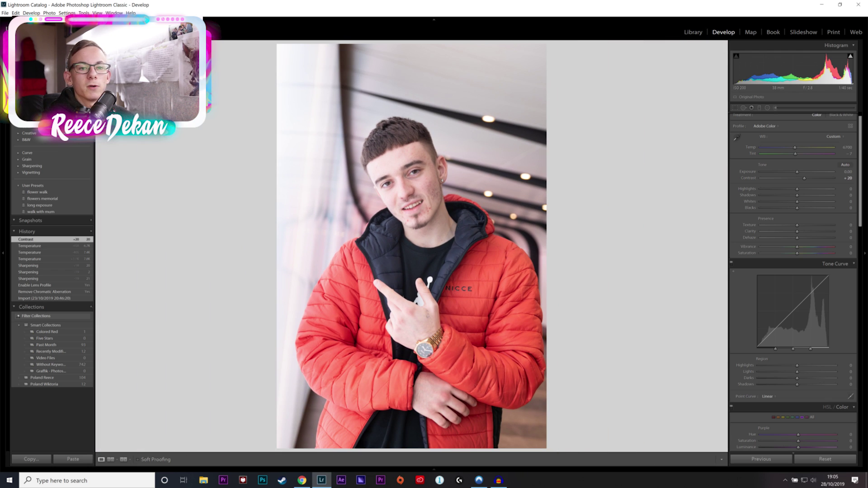
# Try lowering Highlights to −54, compare the result with the original photo, and reset Highlights to 0.
pyautogui.moveTo(797, 189); pyautogui.dragTo(777, 189)
pyautogui.click(435, 217)
pyautogui.click(436, 218)
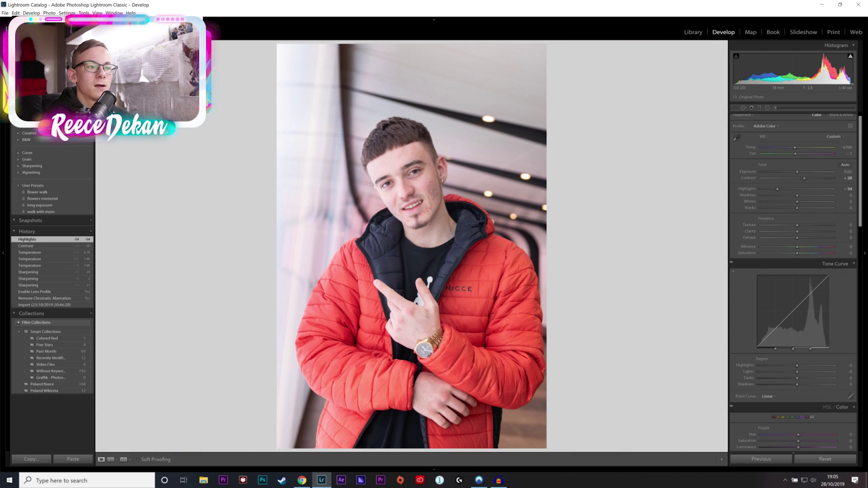
pyautogui.press('\\')
pyautogui.press('\\')
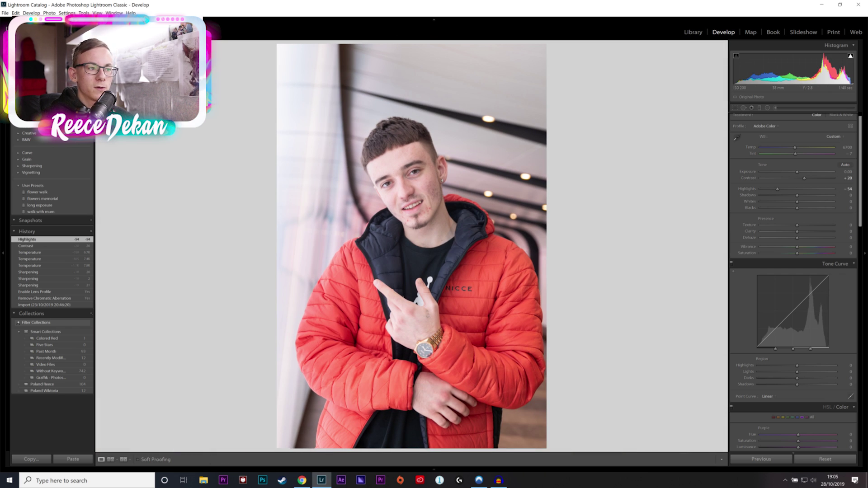
pyautogui.moveTo(777, 189); pyautogui.dragTo(797, 189)
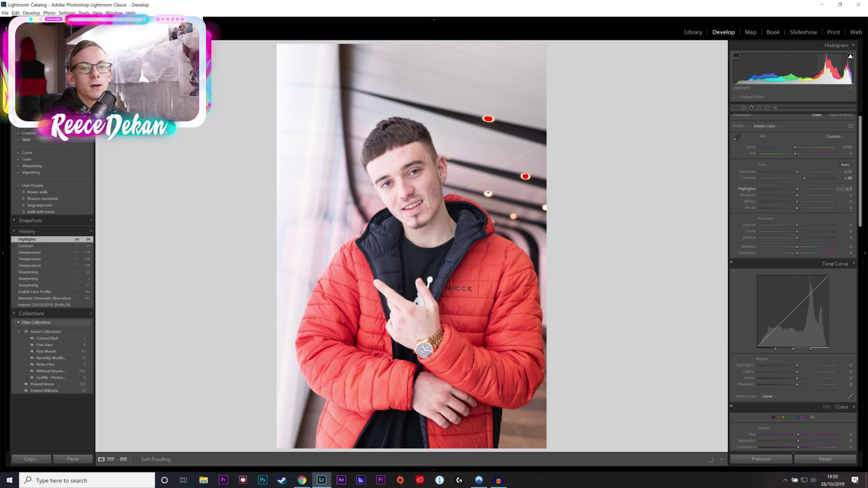
pyautogui.doubleClick(797, 189)
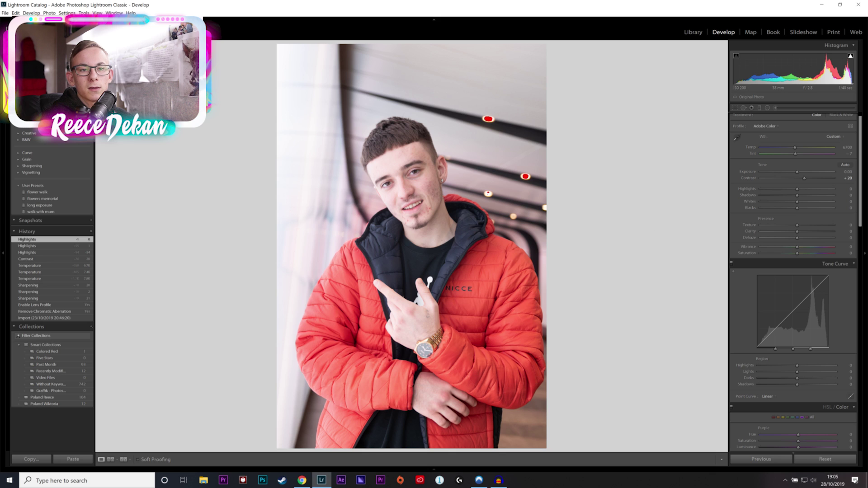
# Adjust the tone by setting Highlights to −57, Shadows to +20 and Blacks to −30, and check the jacket's dark areas up close.
pyautogui.click(747, 189)
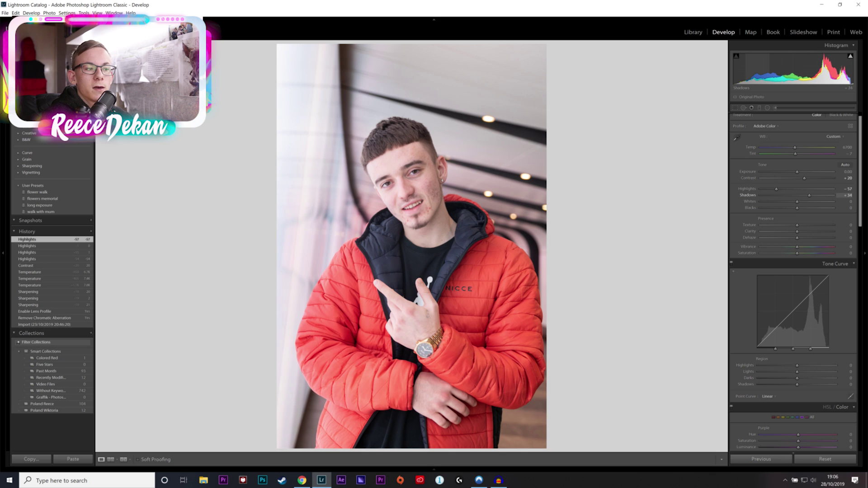
pyautogui.moveTo(797, 196)
pyautogui.mouseDown()
pyautogui.moveTo(810, 196)
pyautogui.moveTo(786, 208)
pyautogui.mouseUp()
pyautogui.press('.')
pyautogui.press('.')
pyautogui.press('z')
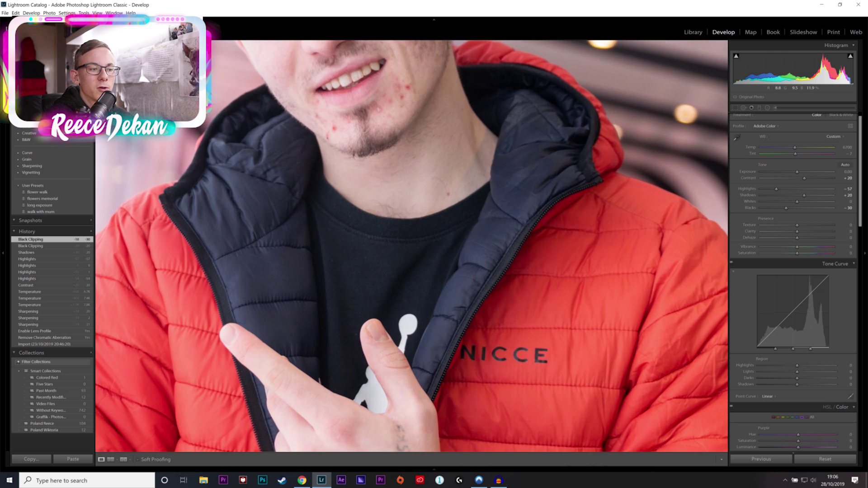
pyautogui.press('z')
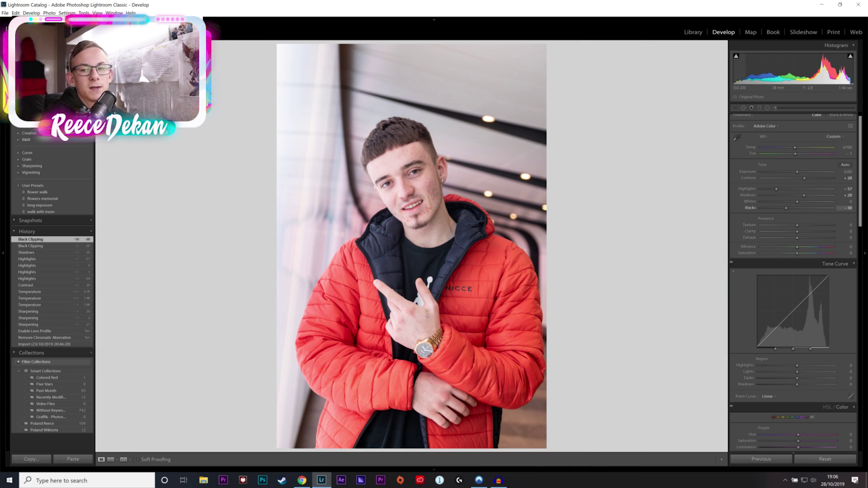
# Set Texture to +9 and Dehaze to +5 for the photo.
pyautogui.moveTo(797, 237); pyautogui.dragTo(803, 238)
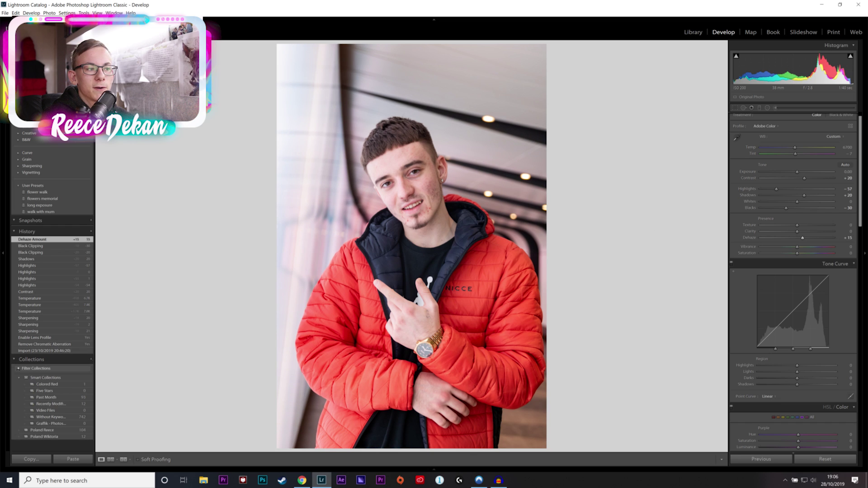
pyautogui.press(',')
pyautogui.press(',')
pyautogui.press(',')
pyautogui.press('.')
pyautogui.press('.')
pyautogui.press('.')
pyautogui.press('.')
pyautogui.press('.')
pyautogui.press('.')
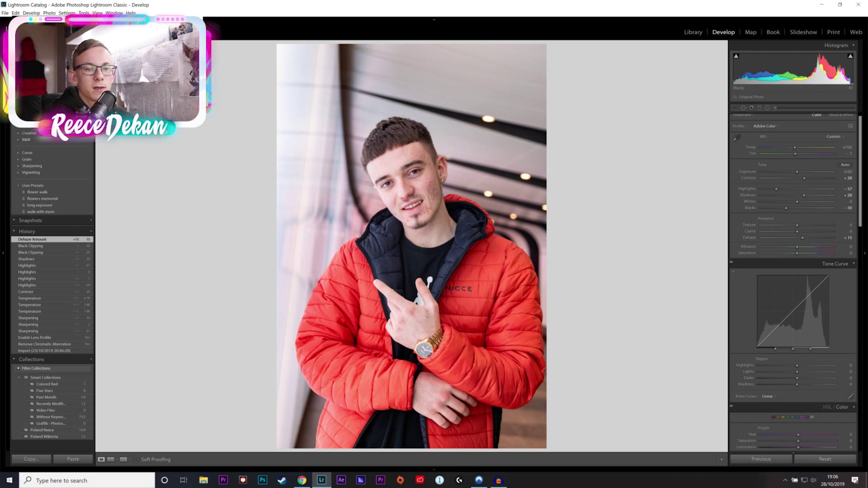
pyautogui.press(',')
pyautogui.press(',')
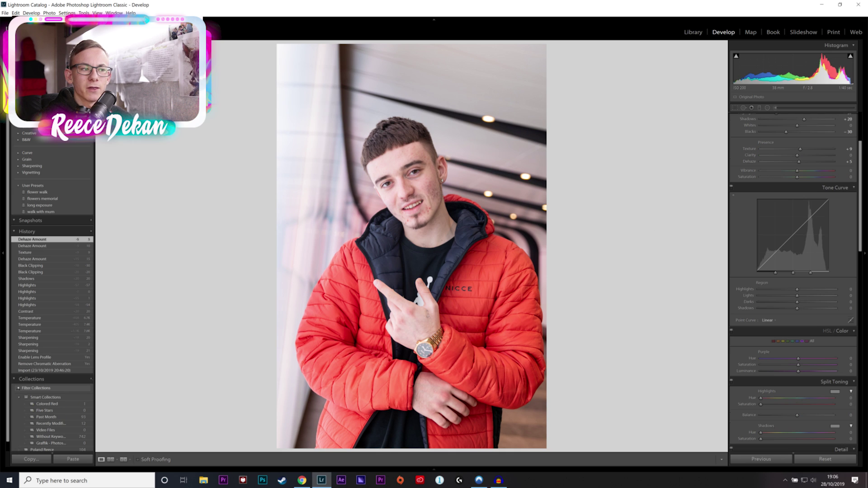
# Try Saturation at −64 and Vibrance at −100 to compare their effects, and restore both to 0.
pyautogui.moveTo(797, 177); pyautogui.dragTo(774, 178)
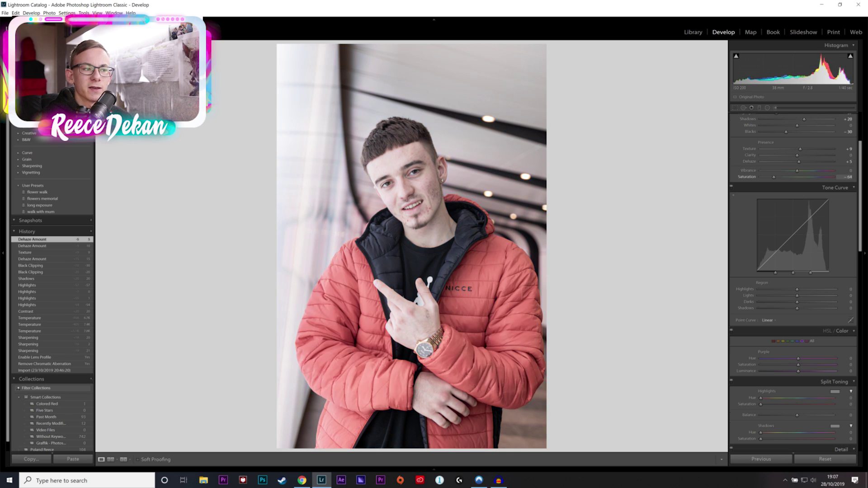
pyautogui.hotkey('ctrl', 'z')
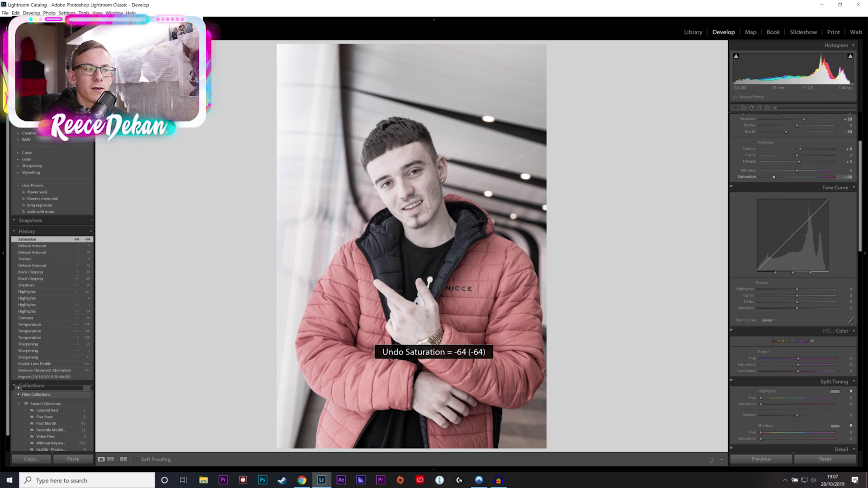
pyautogui.moveTo(797, 171); pyautogui.dragTo(760, 171)
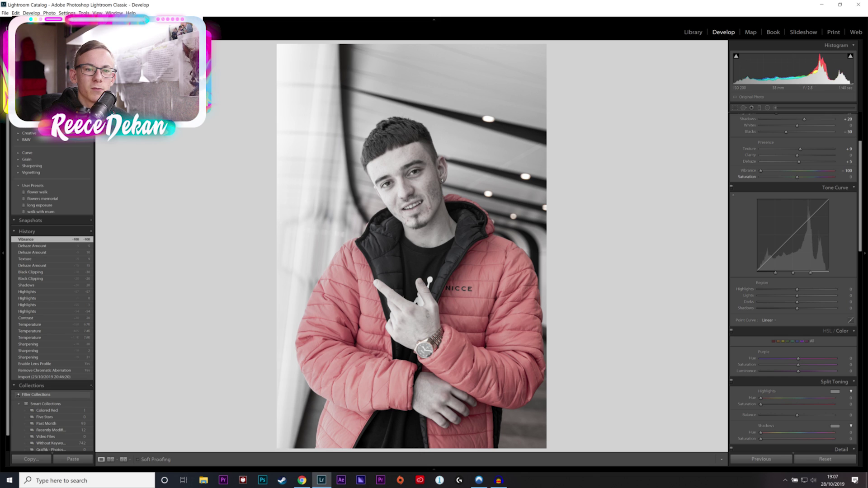
pyautogui.moveTo(760, 171); pyautogui.dragTo(797, 171)
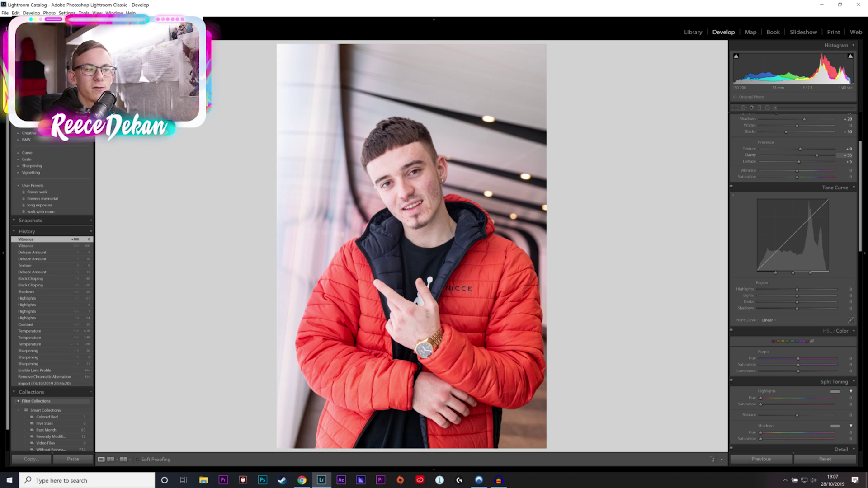
# Bring the photo's Clarity down to +1.
pyautogui.moveTo(815, 155); pyautogui.dragTo(797, 156)
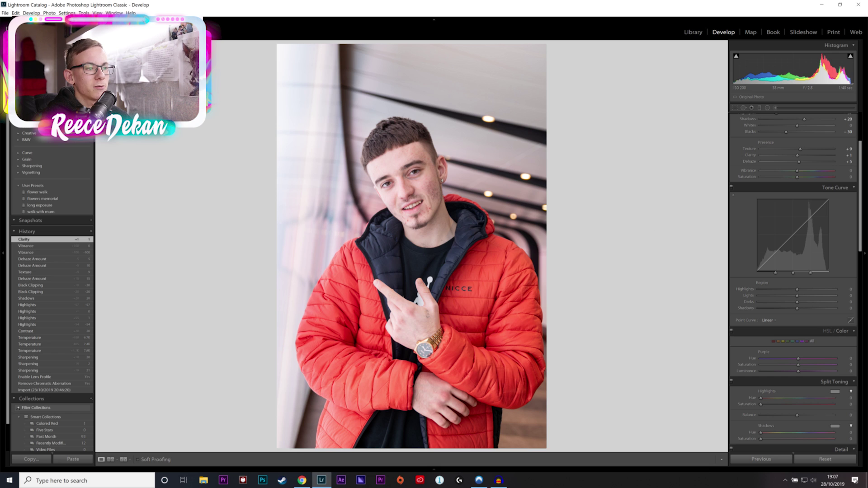
# Compare the edited portrait with its original, both full-frame and in the side-by-side and split Before/After views.
pyautogui.press('\\')
pyautogui.press('\\')
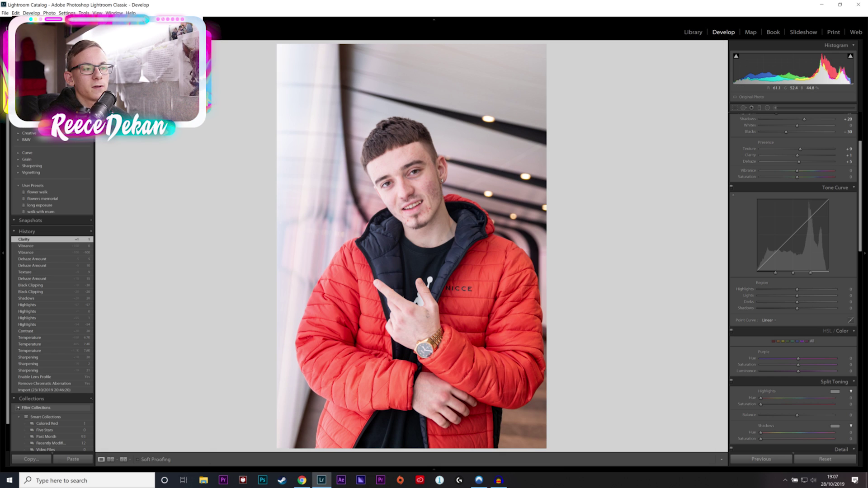
pyautogui.press('\\')
pyautogui.press('\\')
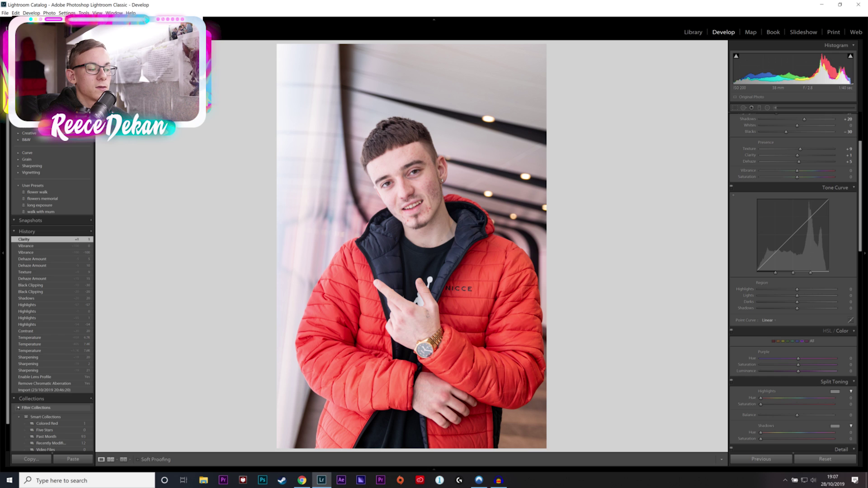
pyautogui.hotkey('shift', 'y')
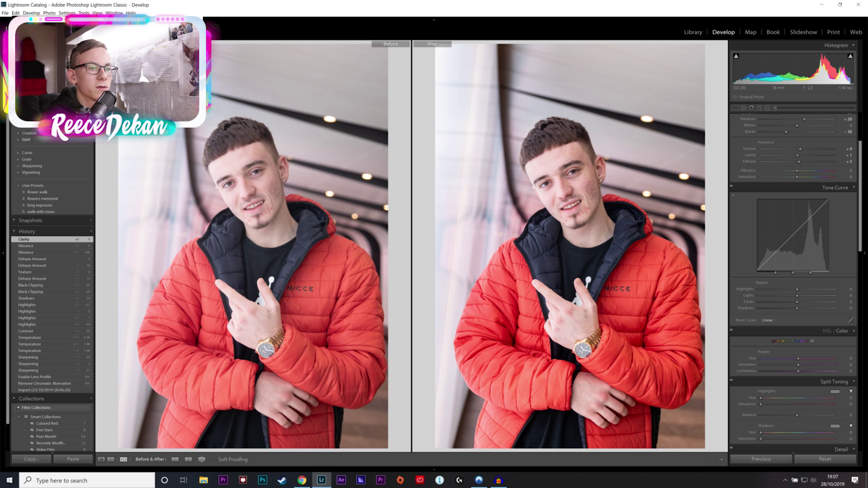
pyautogui.click(123, 460)
pyautogui.click(123, 460)
pyautogui.click(124, 460)
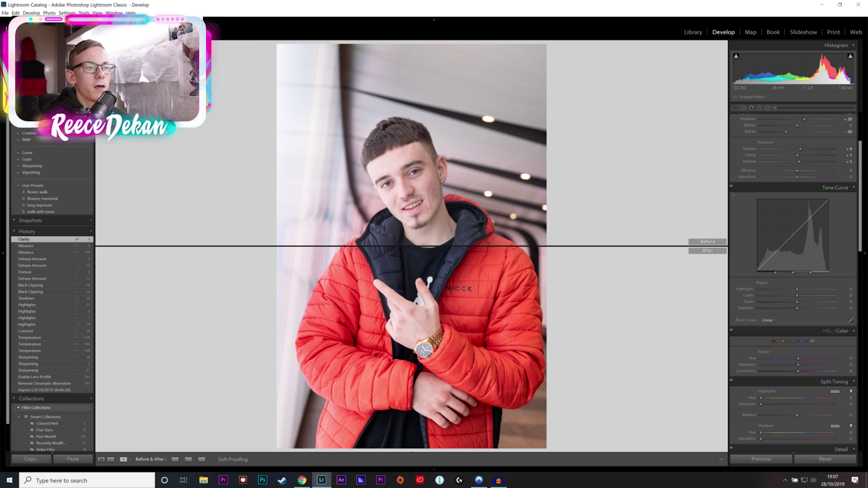
pyautogui.click(124, 459)
pyautogui.press('\\')
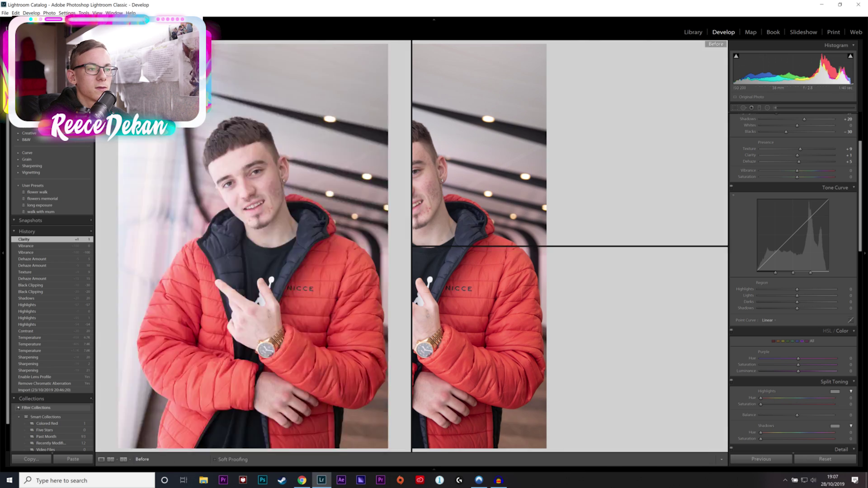
pyautogui.press('\\')
pyautogui.press('\\')
pyautogui.press('\\')
pyautogui.press('\\')
pyautogui.press('\\')
pyautogui.press('\\')
pyautogui.press('\\')
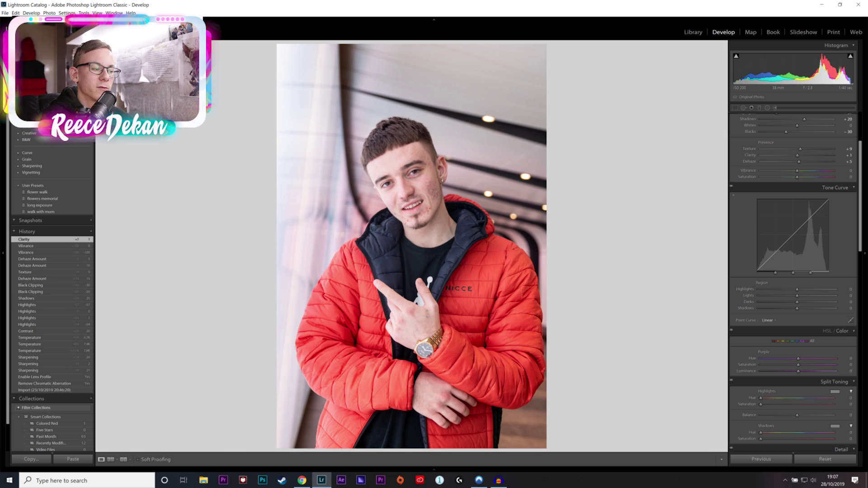
# Set the tone curve Highlights to −9 and the Red Saturation to +17 and Luminance to −26, comparing with the original.
pyautogui.press('\\')
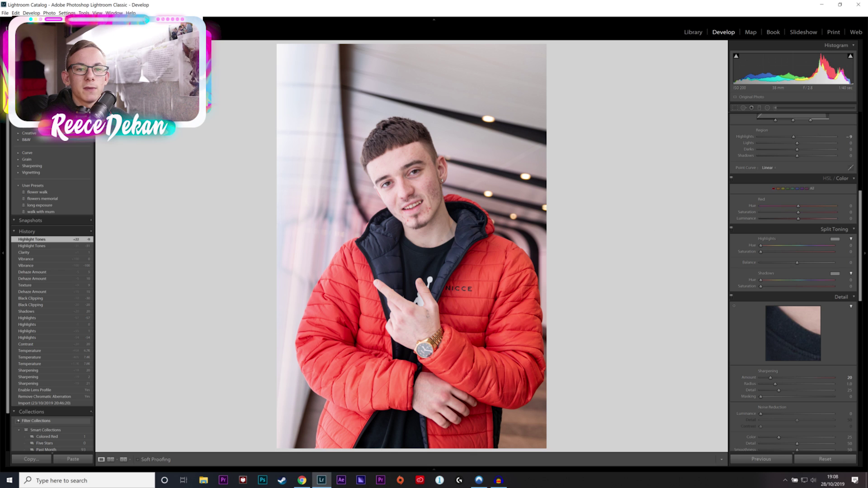
pyautogui.moveTo(798, 219)
pyautogui.mouseDown()
pyautogui.moveTo(787, 218)
pyautogui.moveTo(804, 212)
pyautogui.mouseUp()
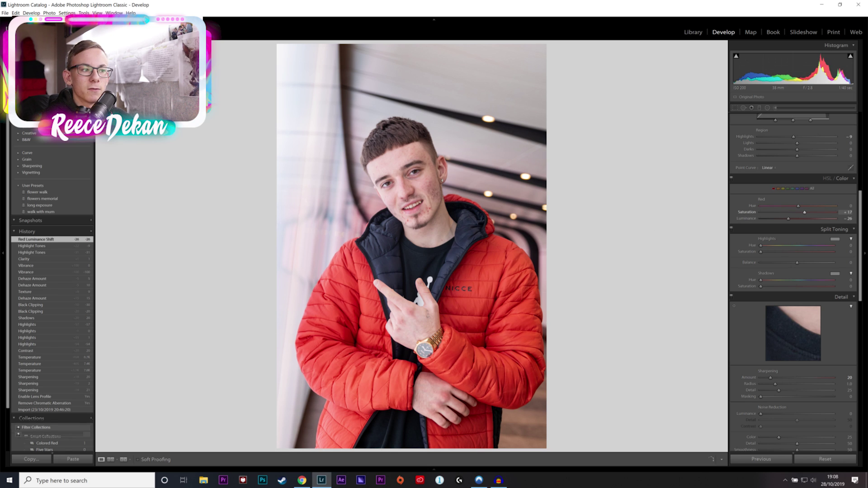
pyautogui.press('\\')
pyautogui.press('\\')
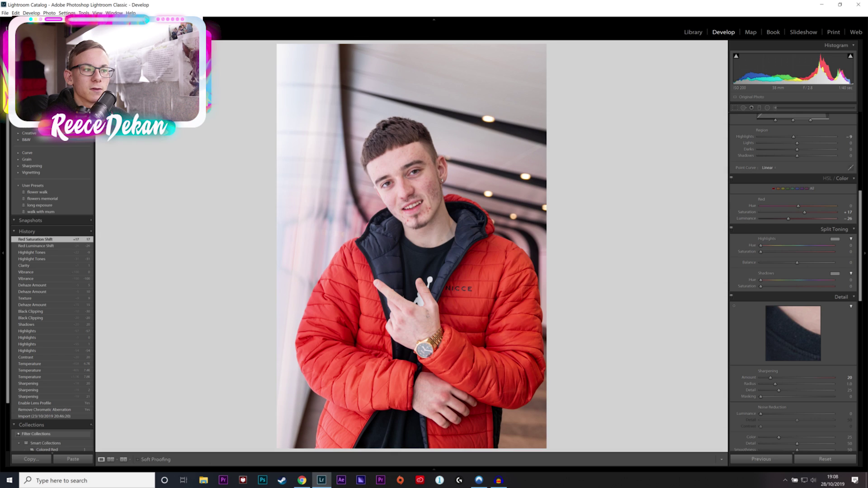
pyautogui.press('\\')
pyautogui.press('\\')
# Raise the Orange Saturation to +32 in the colour adjustments.
pyautogui.click(779, 188)
pyautogui.moveTo(798, 212); pyautogui.dragTo(821, 212)
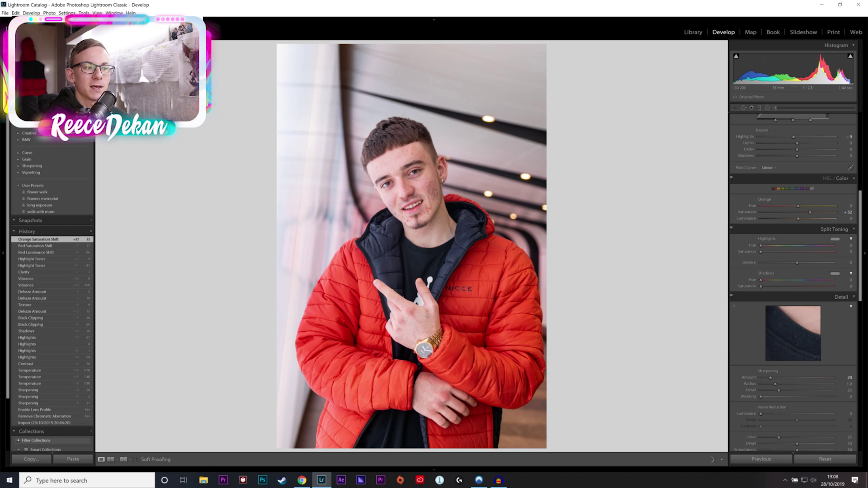
pyautogui.moveTo(388, 182); pyautogui.dragTo(333, 194)
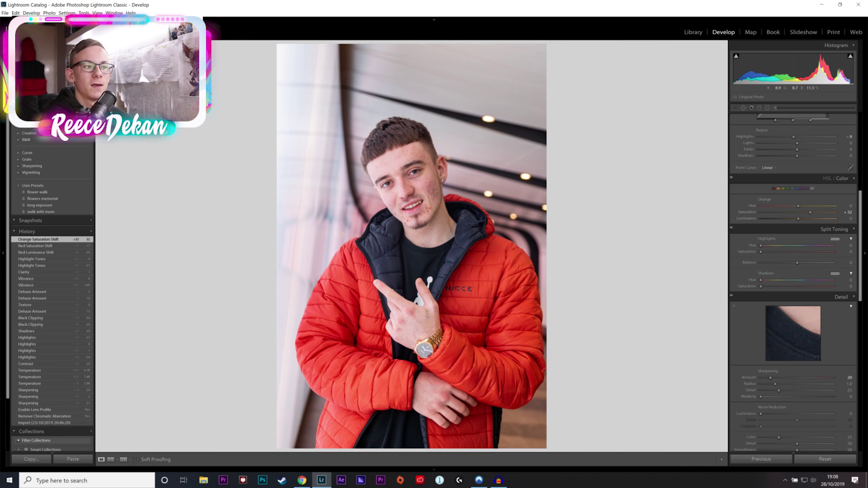
# Paint over the man's face with the Adjustment Brush at size 3.0, working on it close up, and close the brush.
pyautogui.click(776, 108)
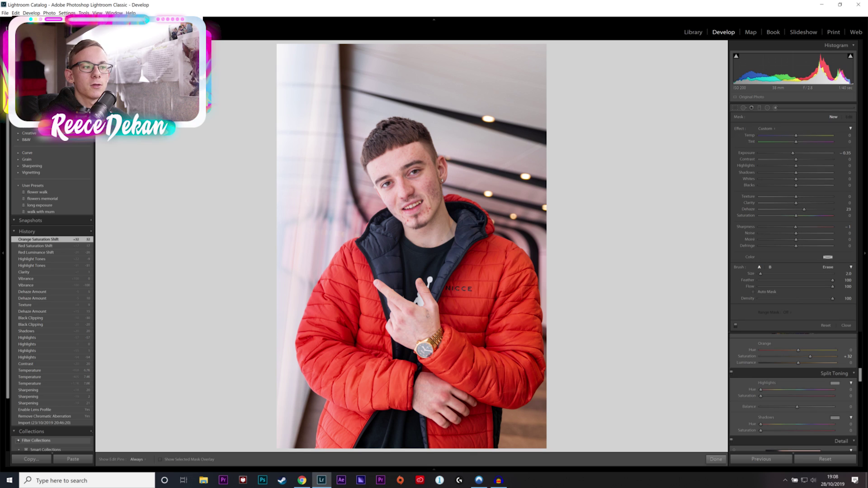
pyautogui.scroll(1, 411, 246)
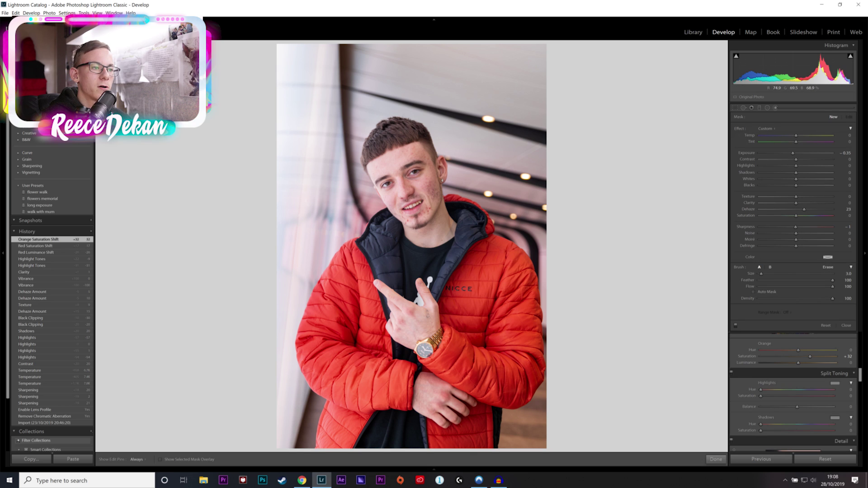
pyautogui.moveTo(405, 156)
pyautogui.mouseDown()
pyautogui.moveTo(385, 169)
pyautogui.moveTo(387, 159)
pyautogui.moveTo(394, 152)
pyautogui.moveTo(377, 186)
pyautogui.moveTo(398, 192)
pyautogui.moveTo(400, 180)
pyautogui.mouseUp()
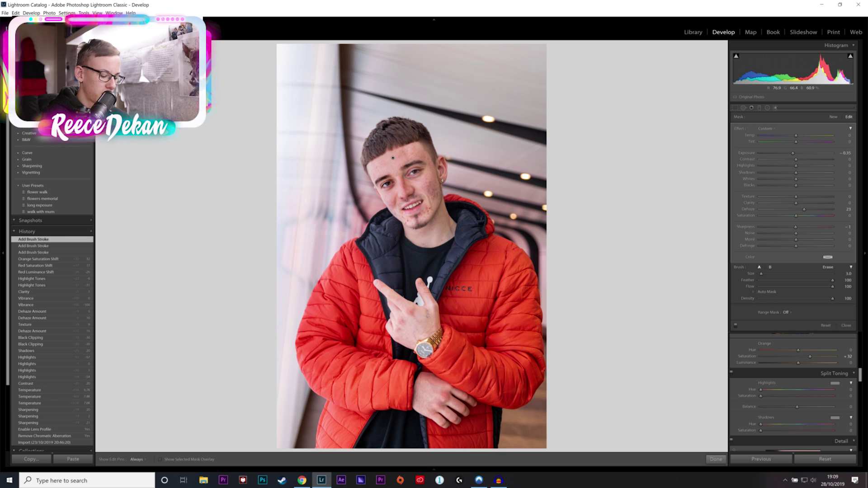
pyautogui.press('z')
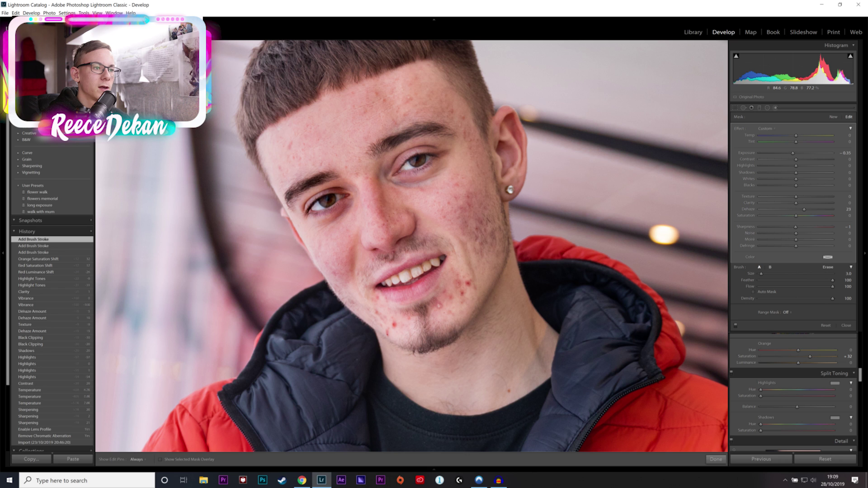
pyautogui.click(410, 274)
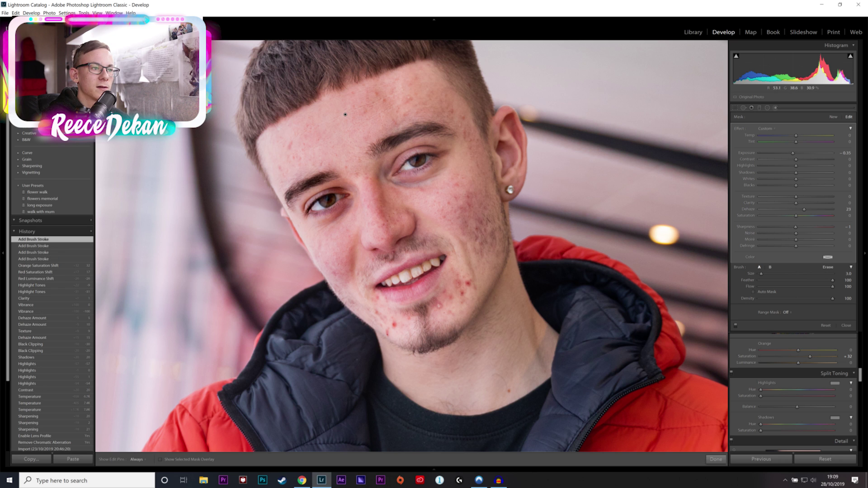
pyautogui.press('z')
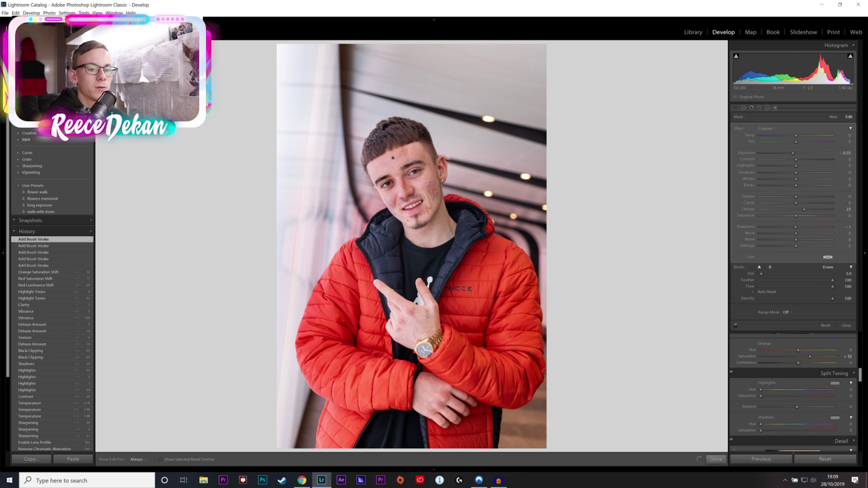
pyautogui.click(846, 325)
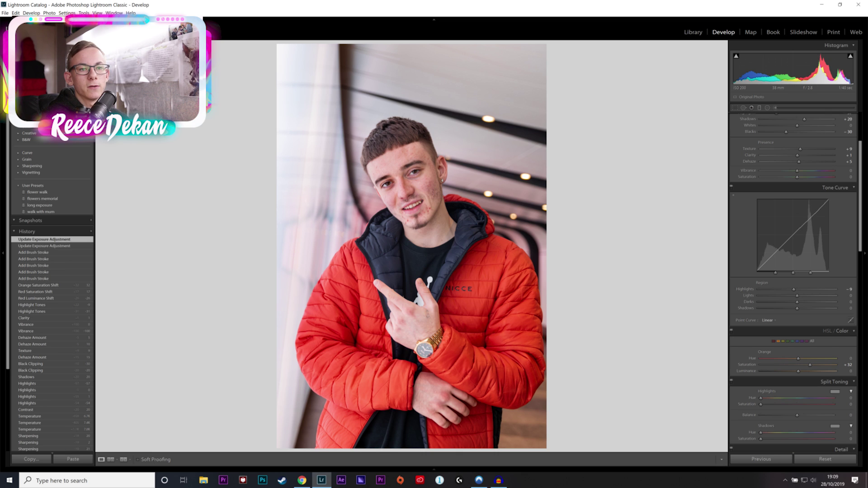
# Add a horizontal graduated filter from the photo's left edge inward, try Exposure 3.50, and adjust its final Exposure and Highlights.
pyautogui.click(760, 108)
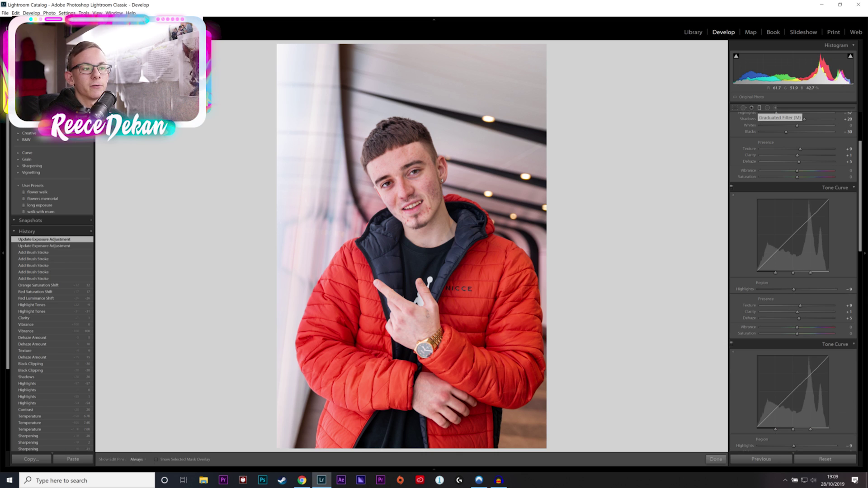
pyautogui.moveTo(264, 201); pyautogui.dragTo(528, 198)
pyautogui.moveTo(792, 153); pyautogui.dragTo(828, 153)
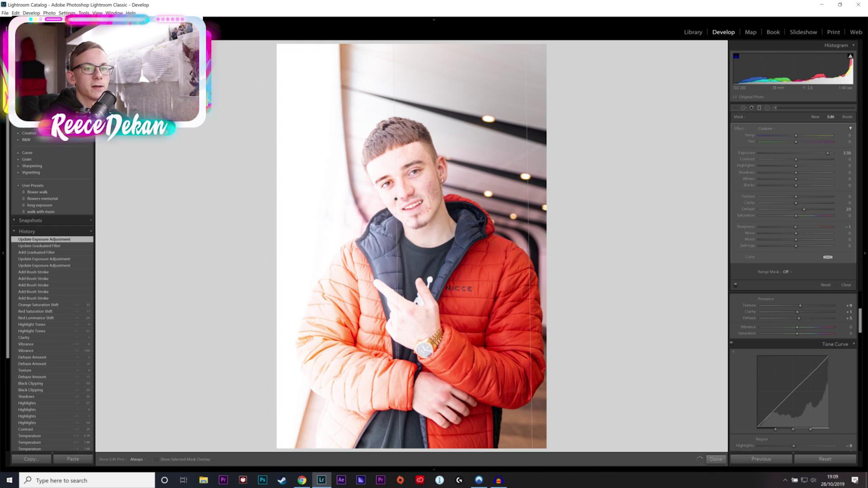
pyautogui.moveTo(828, 153); pyautogui.dragTo(791, 153)
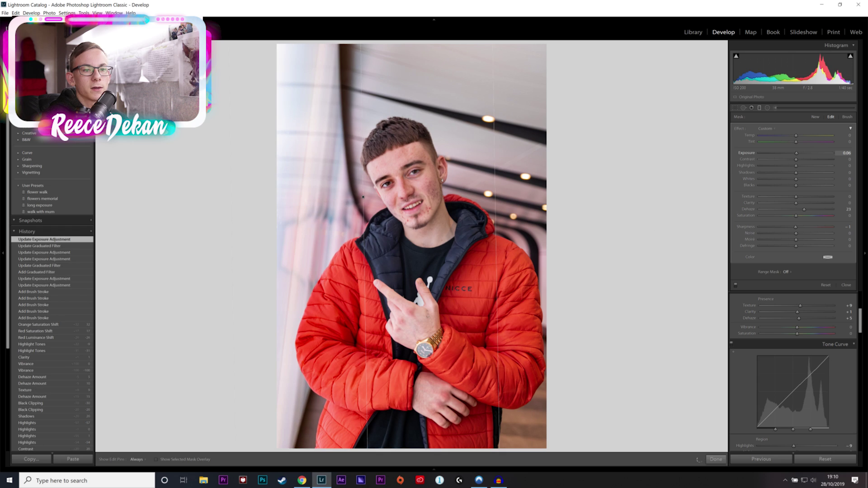
pyautogui.write('41')
pyautogui.press('Return')
pyautogui.moveTo(812, 166); pyautogui.dragTo(815, 165)
pyautogui.press('m')
# Compare the portrait with the graduated filter applied against the original photo.
pyautogui.press('\\')
pyautogui.press('\\')
pyautogui.press('\\')
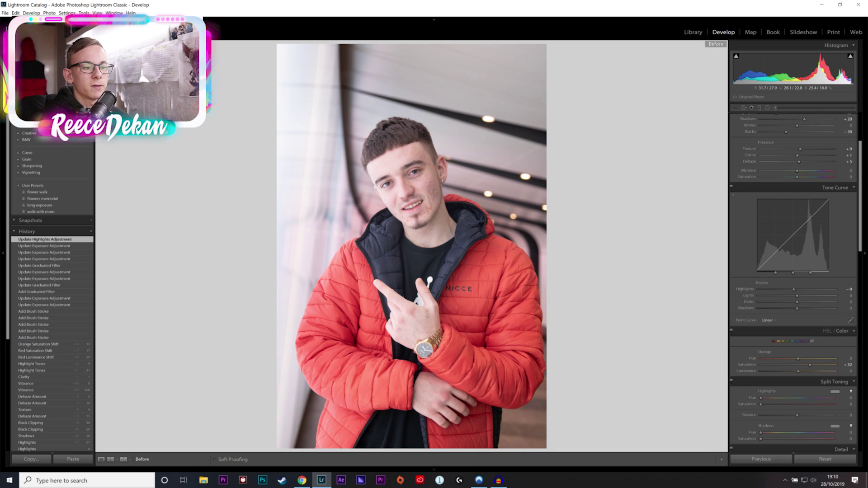
pyautogui.press('\\')
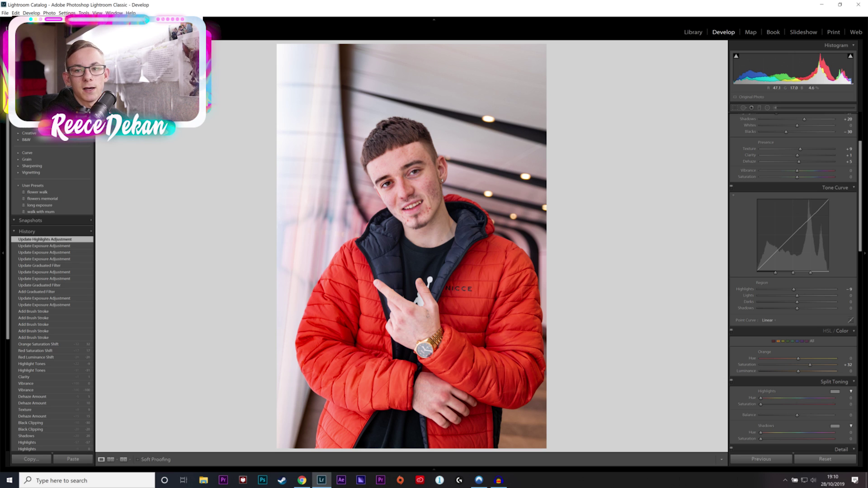
pyautogui.press('\\')
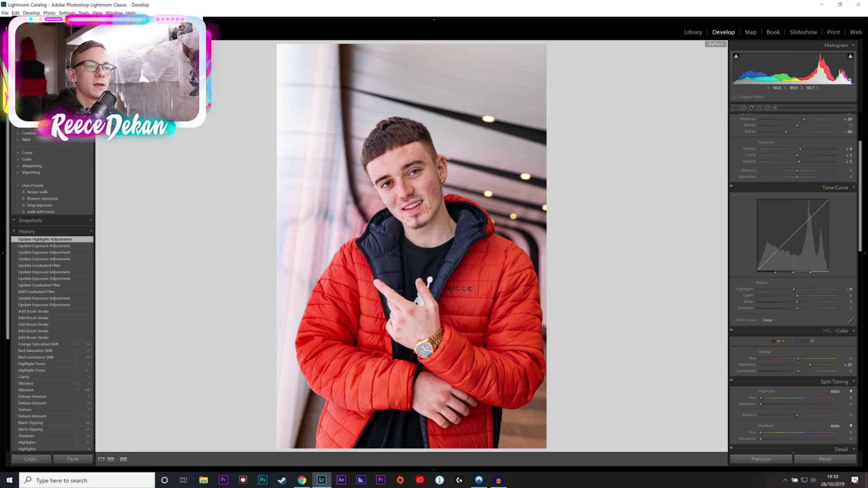
pyautogui.press('\\')
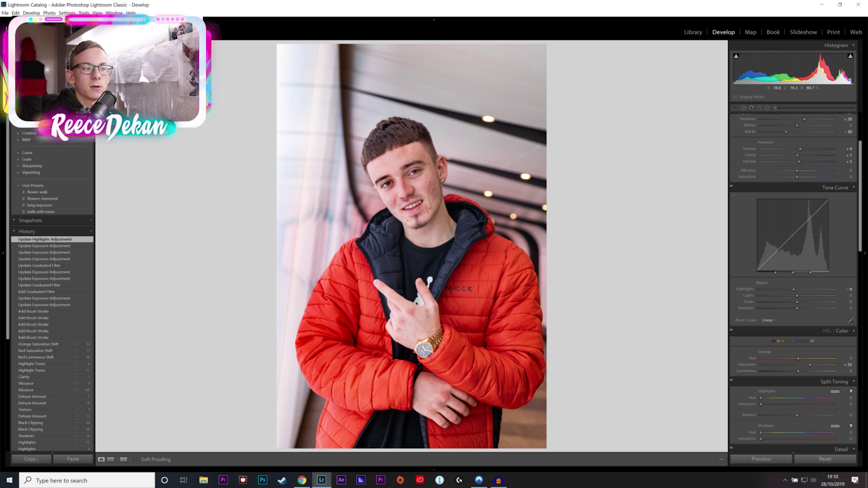
# Brush over the man's eye nearest the earring with the Adjustment Brush and set the brush Exposure to 0.59.
pyautogui.click(394, 184)
pyautogui.click(395, 183)
pyautogui.press('z')
pyautogui.press('k')
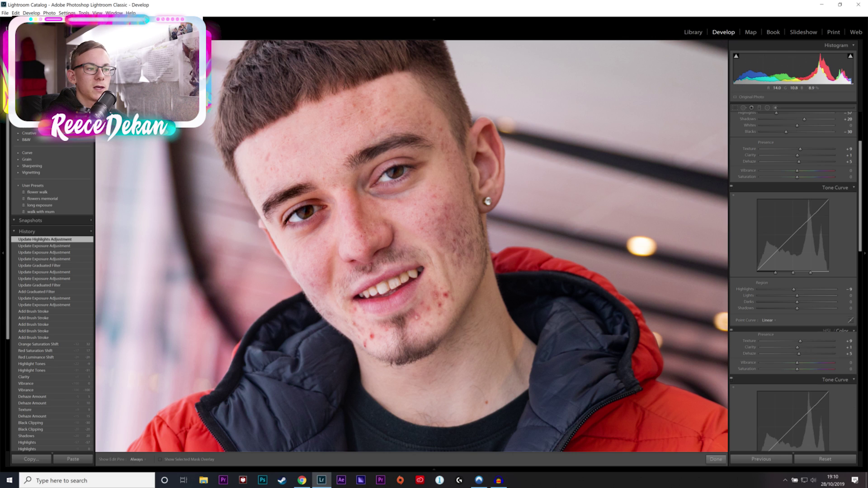
pyautogui.click(400, 171)
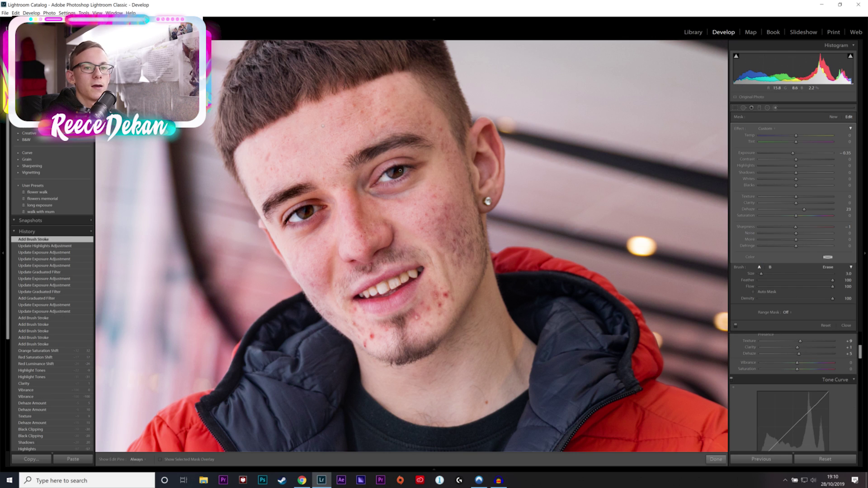
pyautogui.click(400, 170)
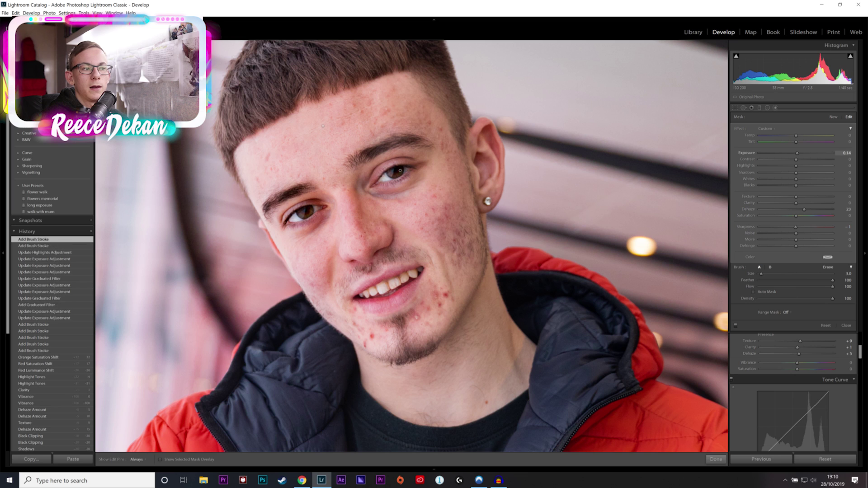
pyautogui.moveTo(802, 153); pyautogui.dragTo(801, 154)
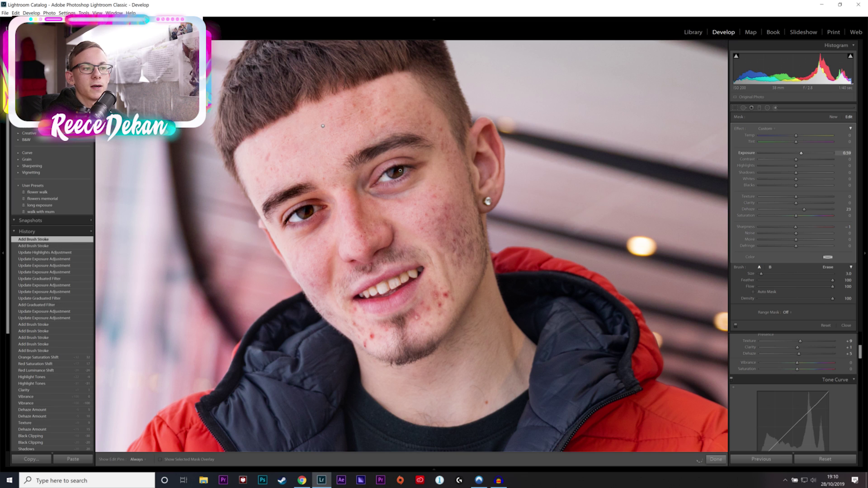
pyautogui.click(715, 460)
pyautogui.click(543, 271)
pyautogui.press('z')
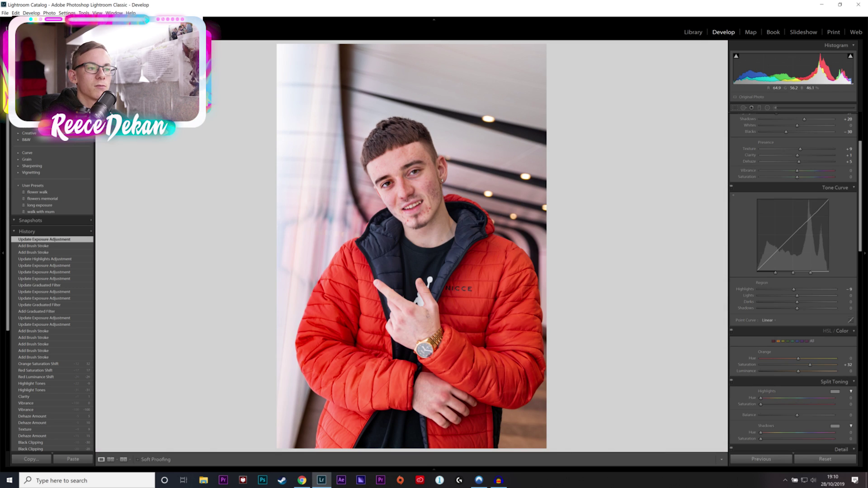
# Set the Purple Saturation to +25 after trying +100 on the background, and the Blue Saturation to +21.
pyautogui.scroll(-3, 793, 248)
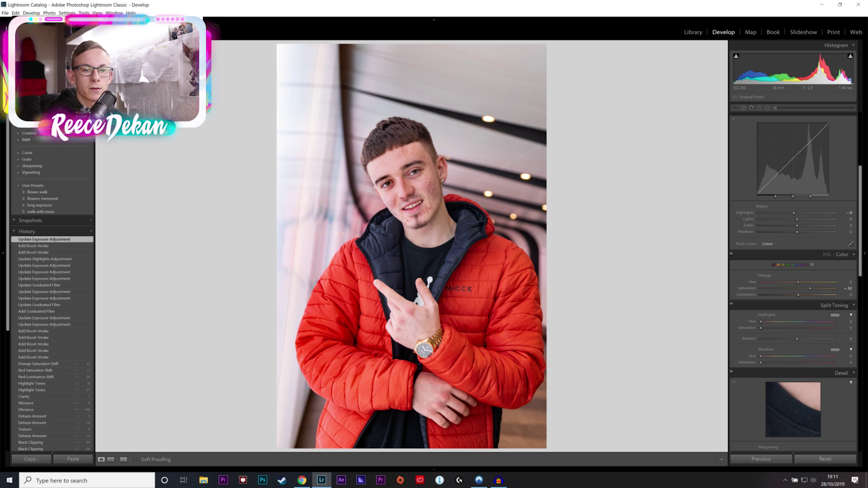
pyautogui.click(793, 265)
pyautogui.click(802, 265)
pyautogui.moveTo(798, 289); pyautogui.dragTo(836, 288)
pyautogui.moveTo(776, 288); pyautogui.dragTo(836, 288)
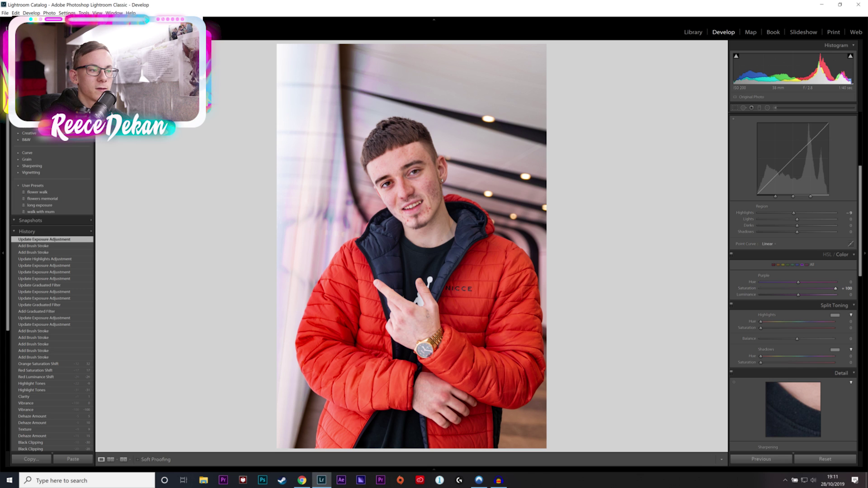
pyautogui.click(326, 203)
pyautogui.click(328, 203)
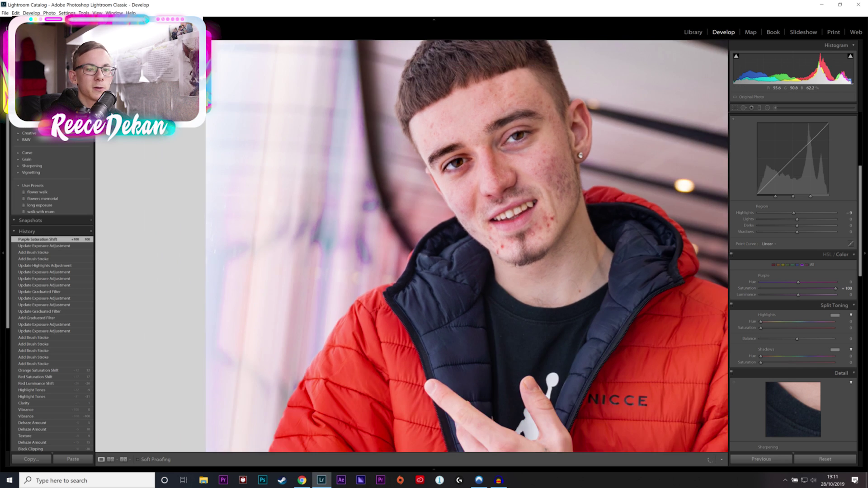
pyautogui.moveTo(835, 289); pyautogui.dragTo(814, 289)
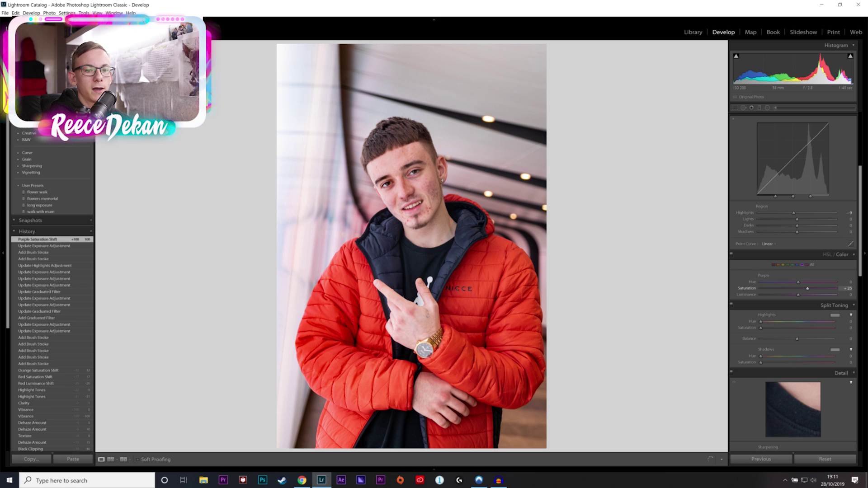
pyautogui.click(797, 265)
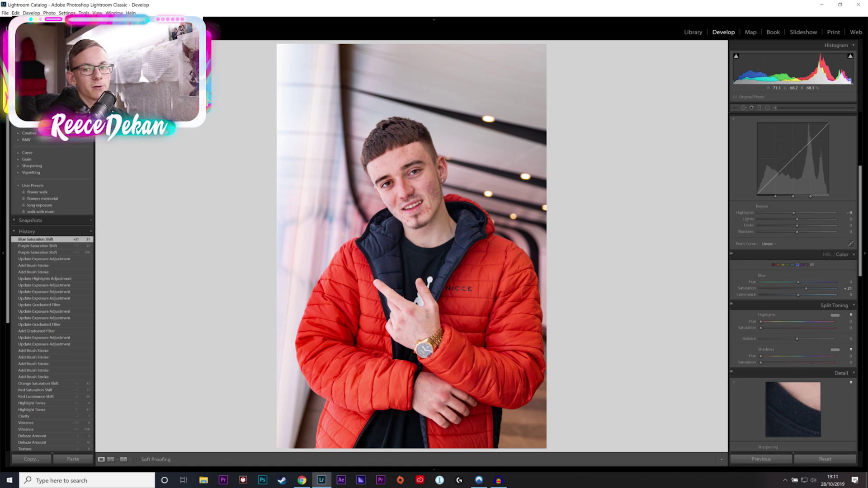
# Try Split Toning highlight tints at hues 53, 246 and 29, and reset the Highlights Hue and Saturation to 0.
pyautogui.scroll(-3, 793, 245)
pyautogui.click(835, 239)
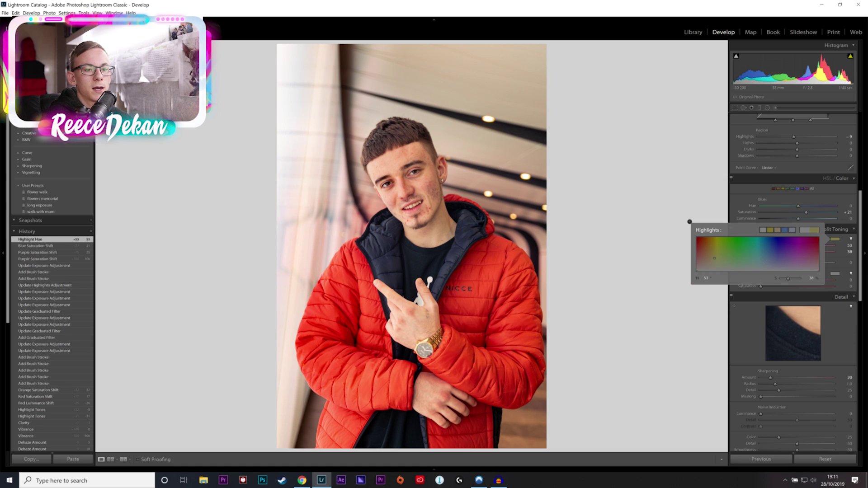
pyautogui.click(779, 262)
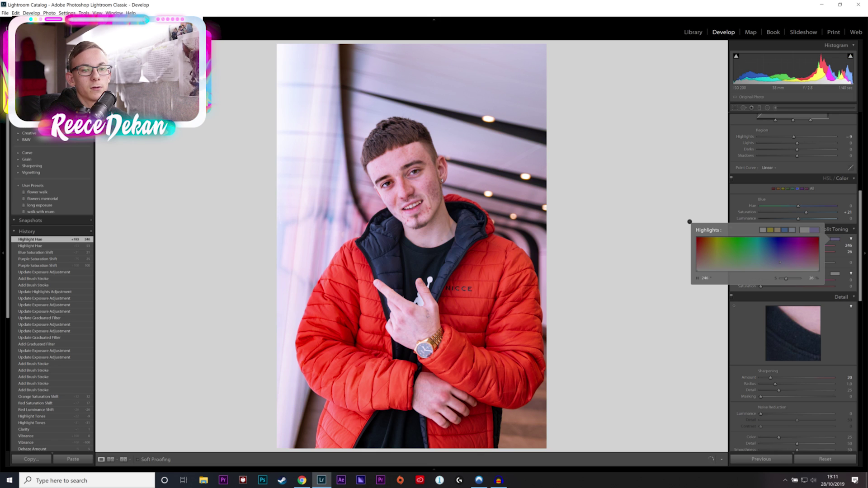
pyautogui.click(706, 265)
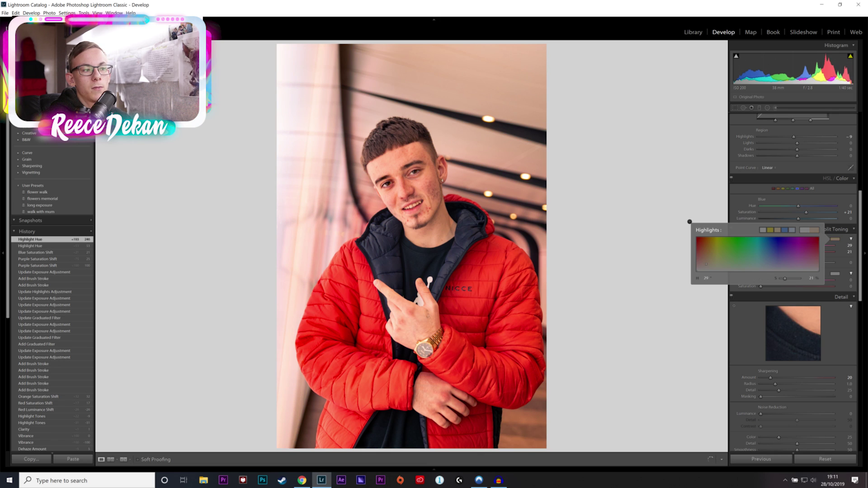
pyautogui.moveTo(704, 266); pyautogui.dragTo(707, 272)
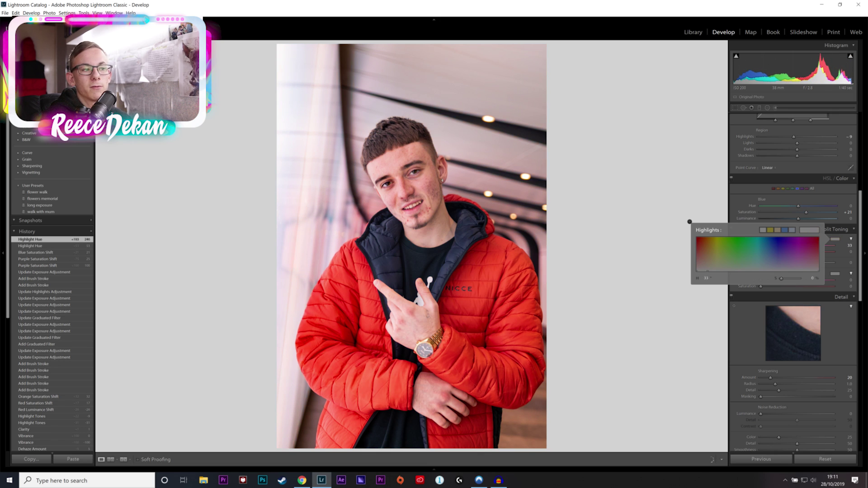
pyautogui.click(690, 222)
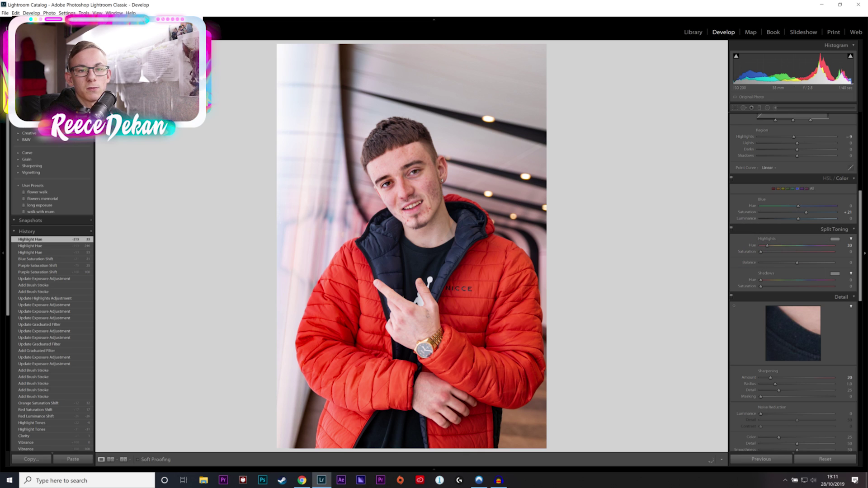
pyautogui.scroll(-3, 794, 271)
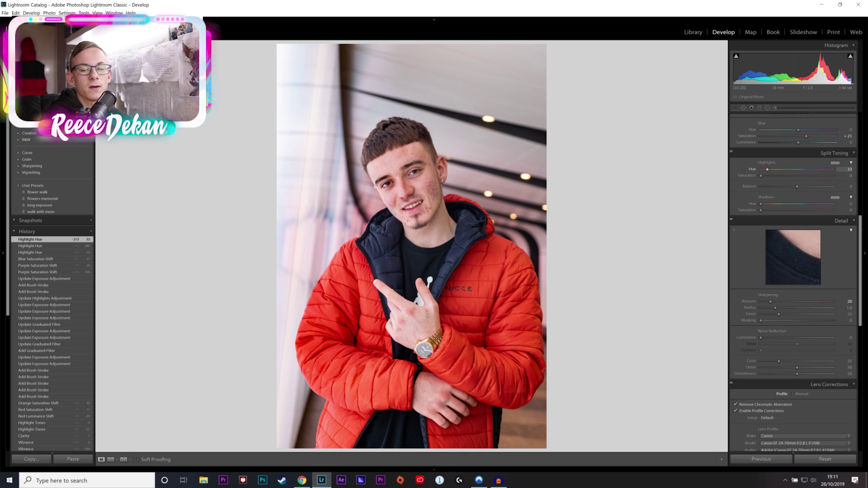
pyautogui.doubleClick(752, 169)
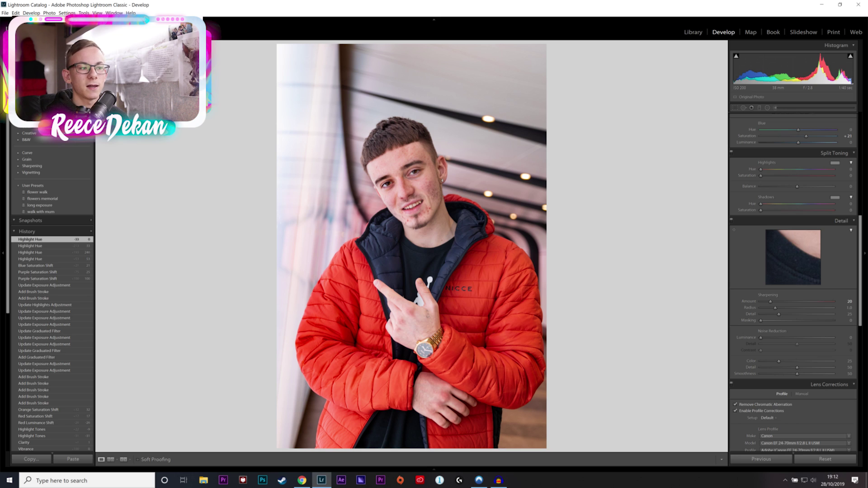
# Reframe the portrait with Transform: Scale 114, Rotate -1.2, X Offset -6.5 and Y Offset +6.5.
pyautogui.scroll(-5, 794, 249)
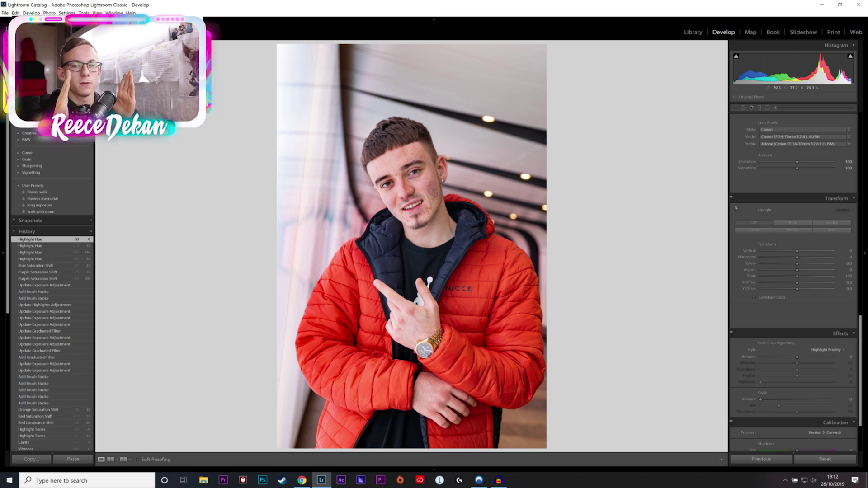
pyautogui.moveTo(797, 276); pyautogui.dragTo(800, 276)
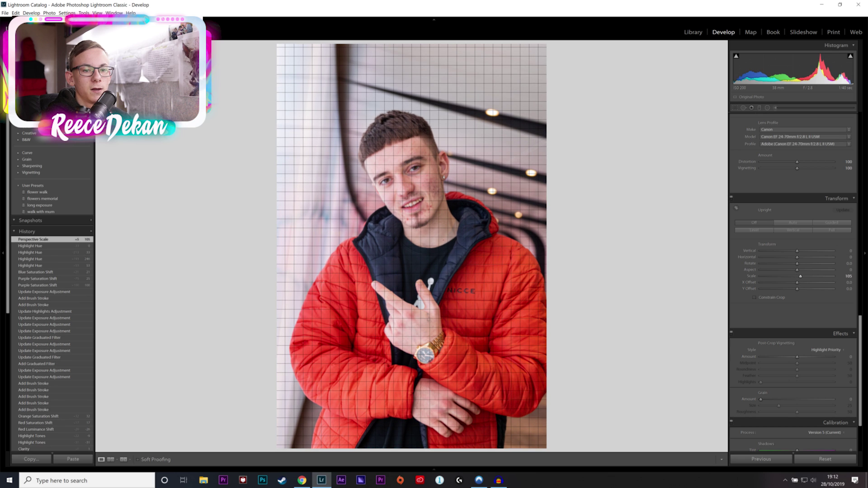
pyautogui.moveTo(797, 264); pyautogui.dragTo(793, 263)
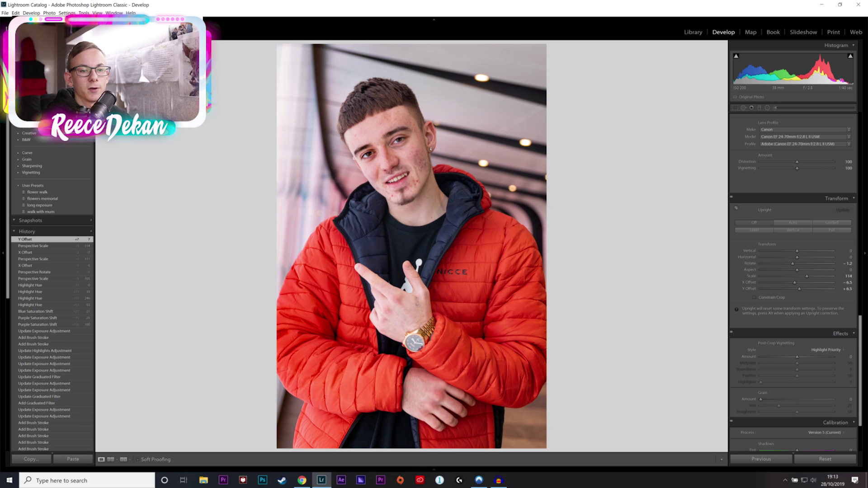
# Set the Post-Crop Vignetting Amount to -10 and compare the portrait with the original photo.
pyautogui.scroll(-3, 793, 271)
pyautogui.moveTo(797, 281); pyautogui.dragTo(793, 280)
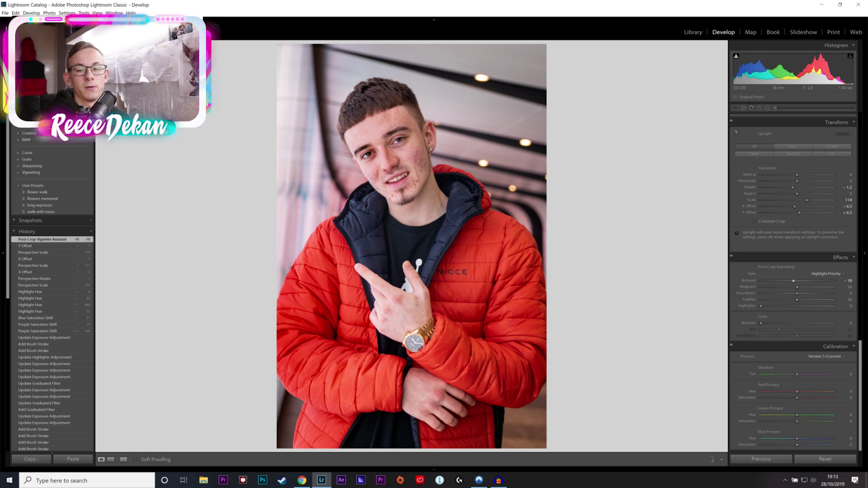
pyautogui.press('\\')
pyautogui.press('\\')
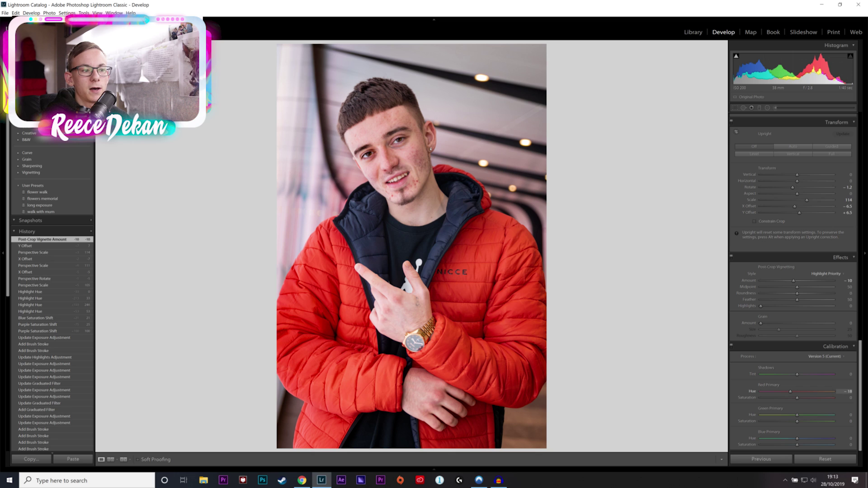
# In Calibration, try Red Primary Hue +68 and undo it back to -18, and set the Blue Primary Hue to -8.
pyautogui.press('Return')
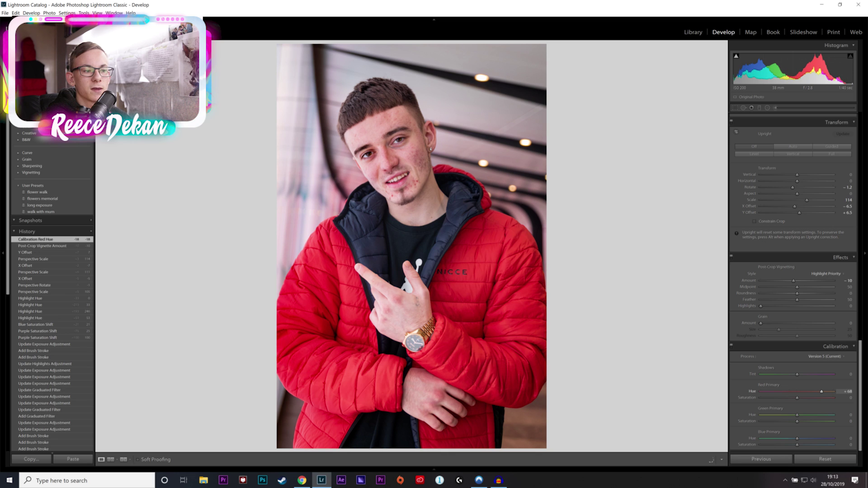
pyautogui.hotkey('ctrl', 'z')
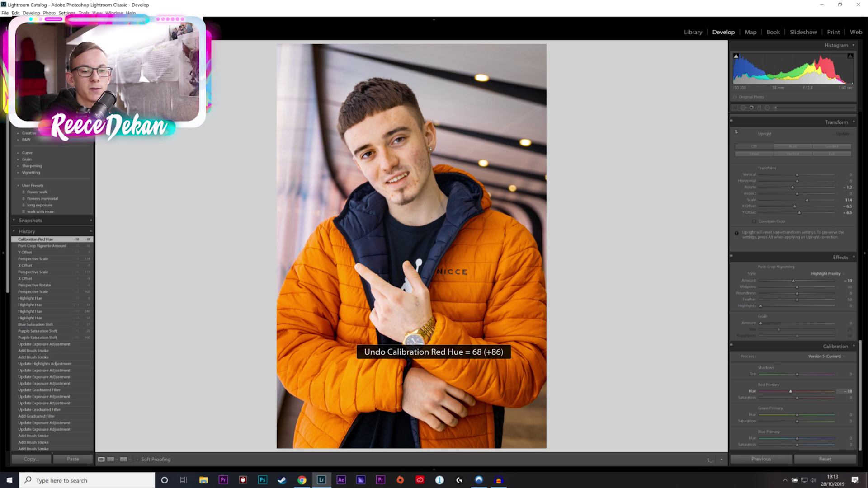
pyautogui.press('Tab')
pyautogui.press('Tab')
pyautogui.press('Tab')
pyautogui.press('Tab')
pyautogui.write('-8')
pyautogui.press('Return')
# Compare the calibrated portrait with the original photo and reset the Calibration Red Primary Hue to 0.
pyautogui.press('\\')
pyautogui.press('\\')
pyautogui.press('\\')
pyautogui.press('\\')
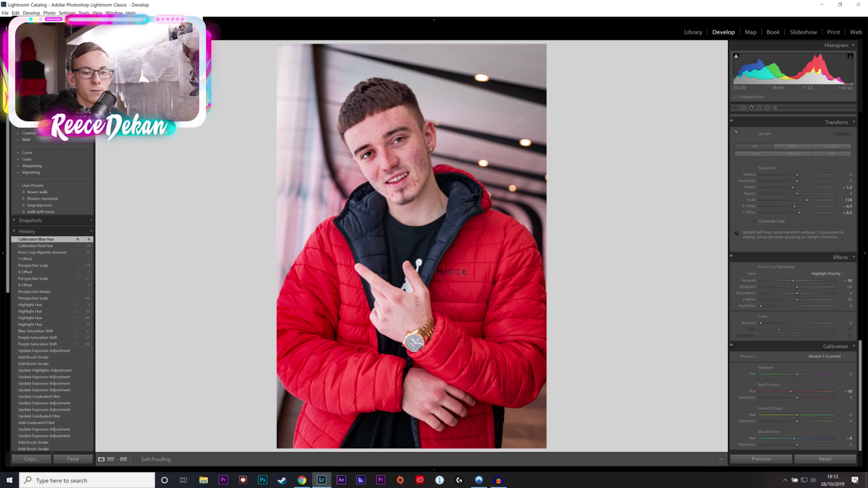
pyautogui.scroll(15, 808, 308)
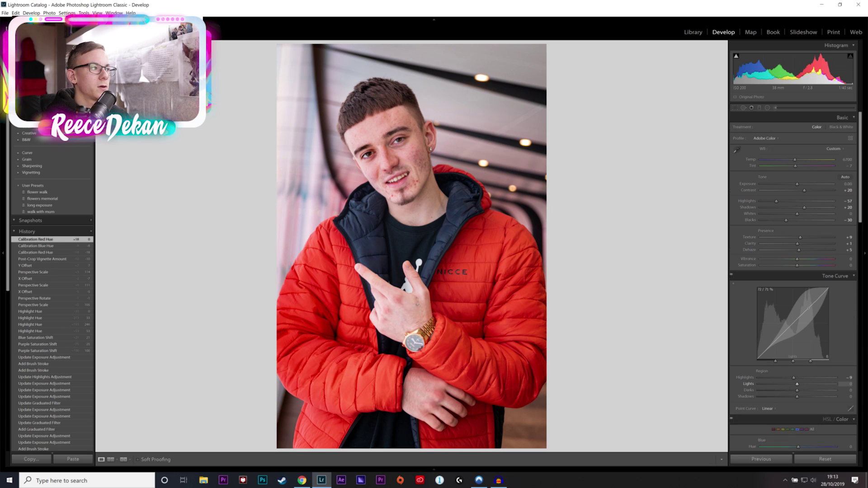
# Open the export settings for the finished portrait and look through the available image formats, keeping JPEG.
pyautogui.click(5, 13)
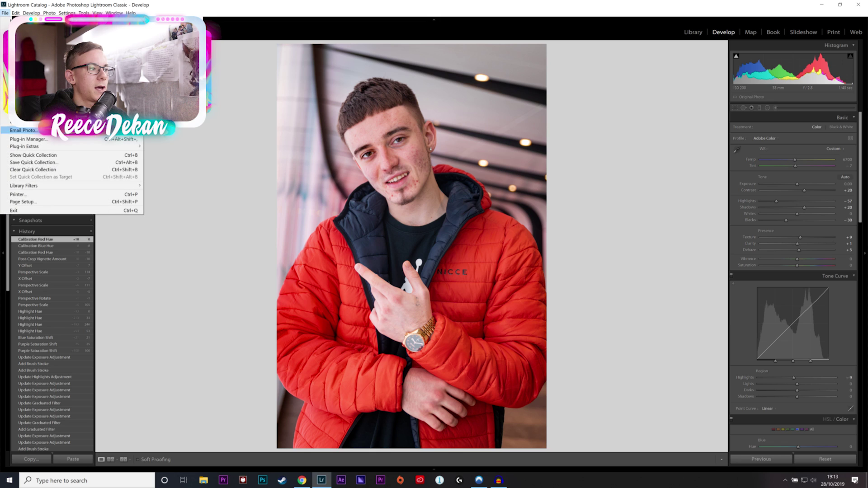
pyautogui.click(22, 100)
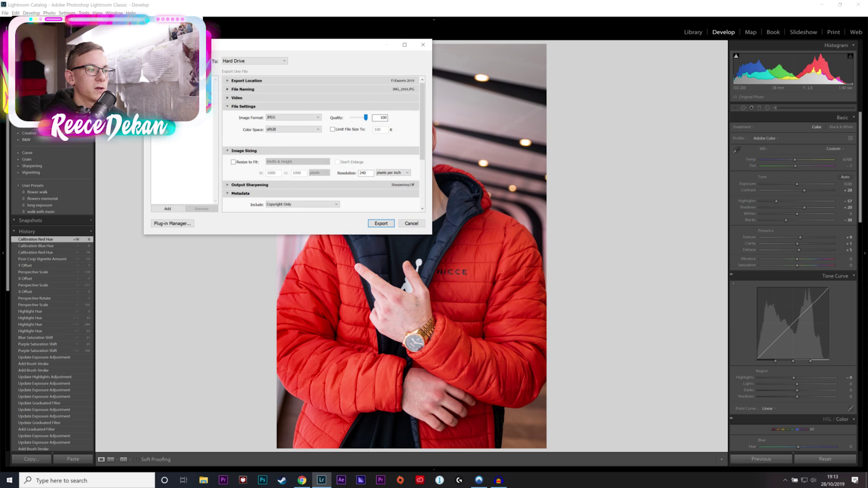
pyautogui.scroll(-5, 321, 142)
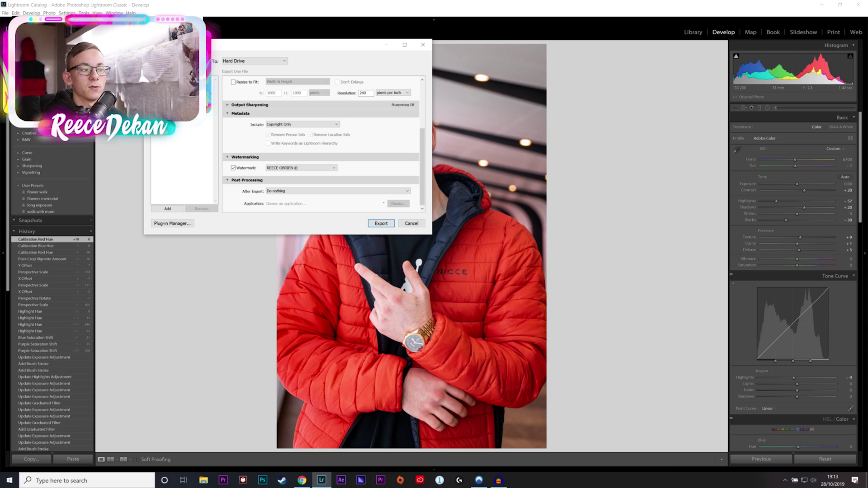
pyautogui.scroll(3, 321, 143)
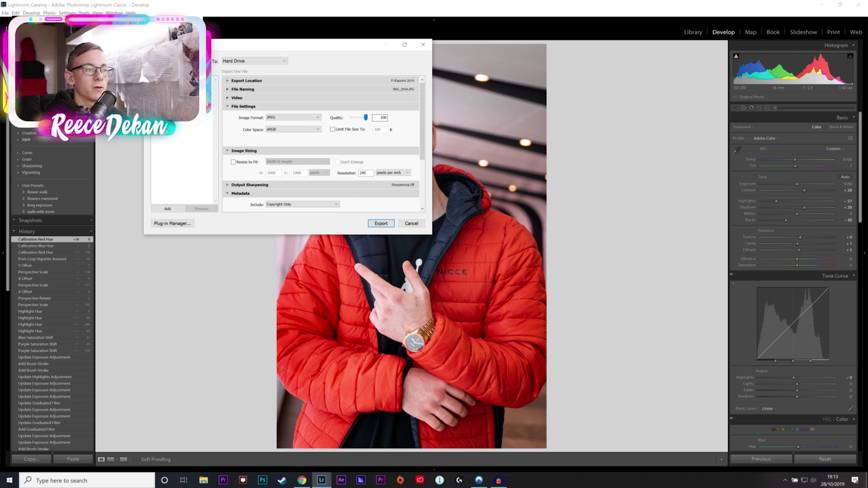
pyautogui.click(293, 118)
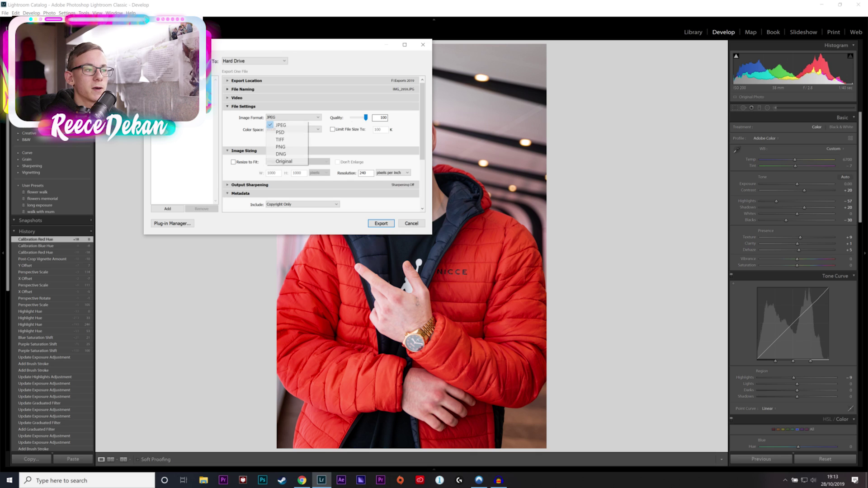
pyautogui.click(244, 98)
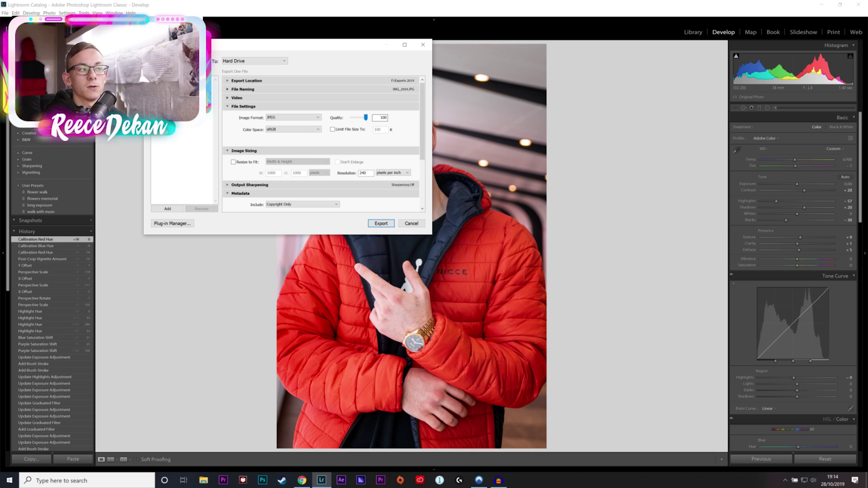
# Expand the File Naming and Export Location sections of the export settings to check the name and destination folder.
pyautogui.click(237, 98)
pyautogui.click(237, 97)
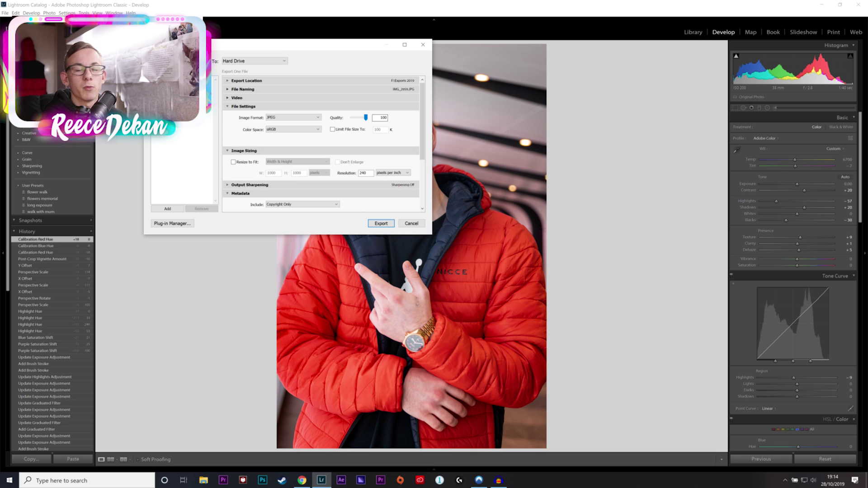
pyautogui.click(237, 97)
pyautogui.click(236, 98)
pyautogui.click(242, 89)
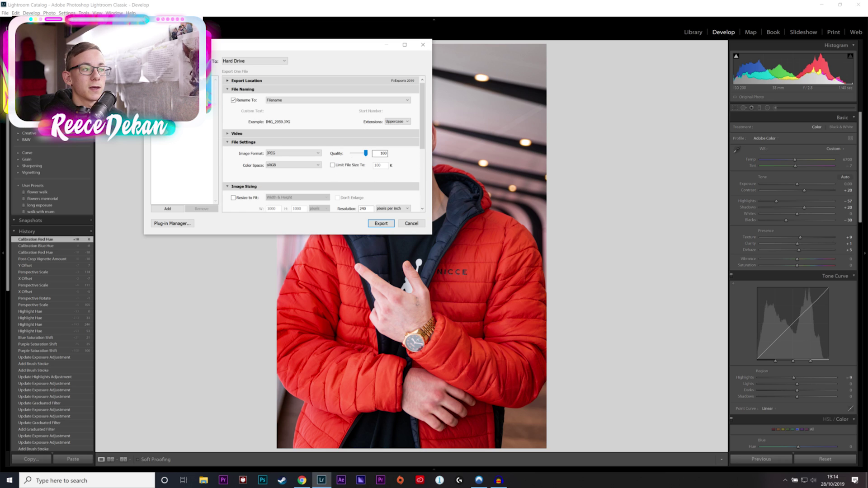
pyautogui.click(247, 81)
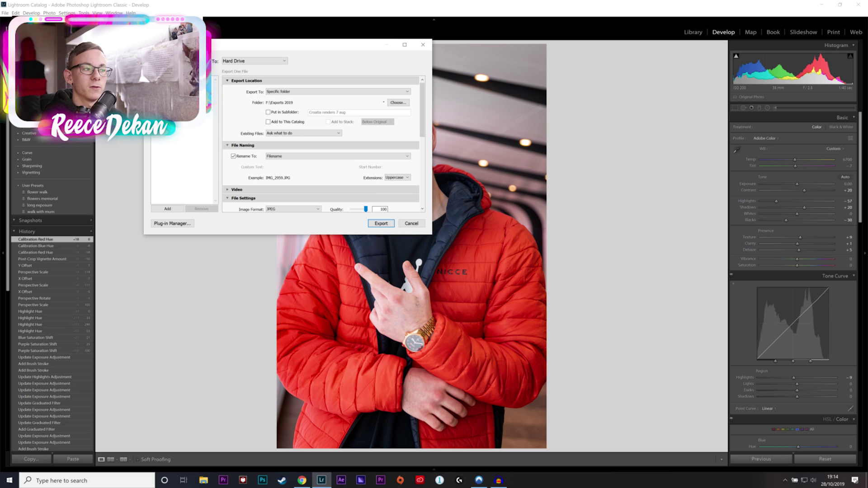
# Review the sizing, watermarking and post-processing export settings and open the choices for which metadata to include.
pyautogui.scroll(-10, 321, 144)
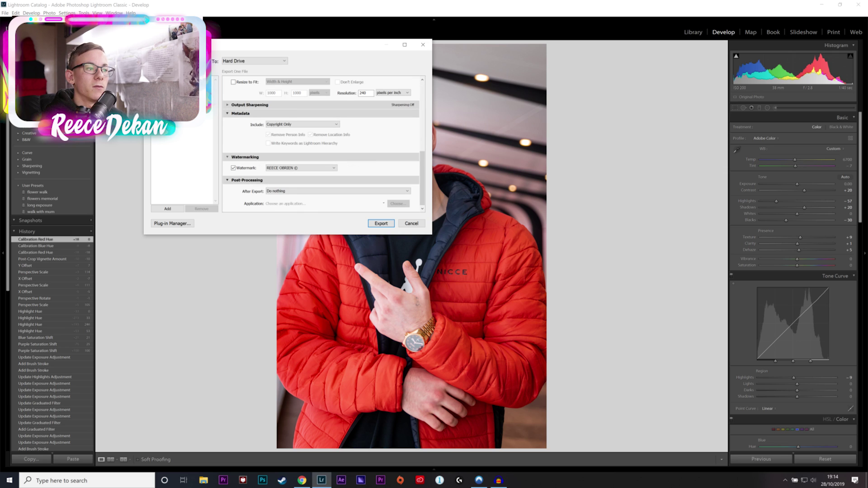
pyautogui.scroll(6, 321, 144)
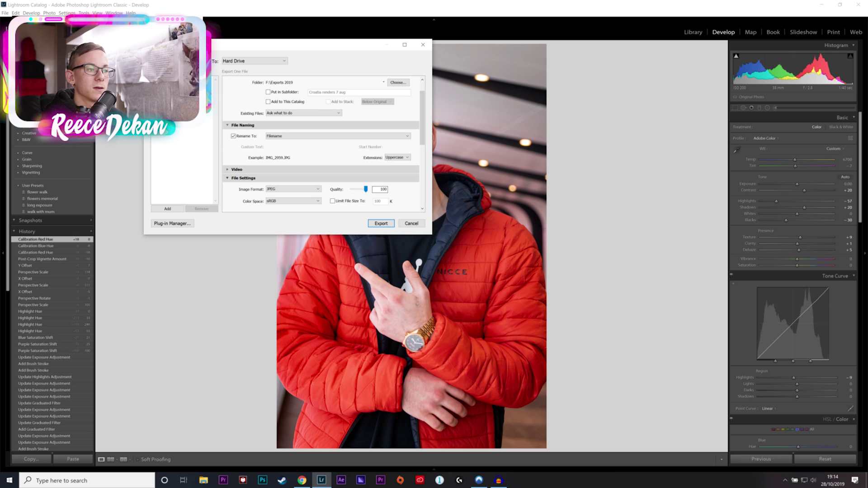
pyautogui.scroll(-6, 321, 144)
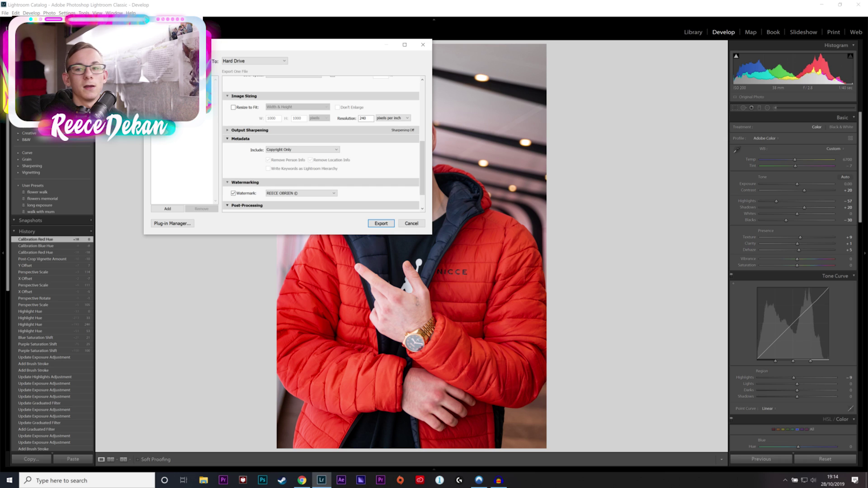
pyautogui.click(302, 150)
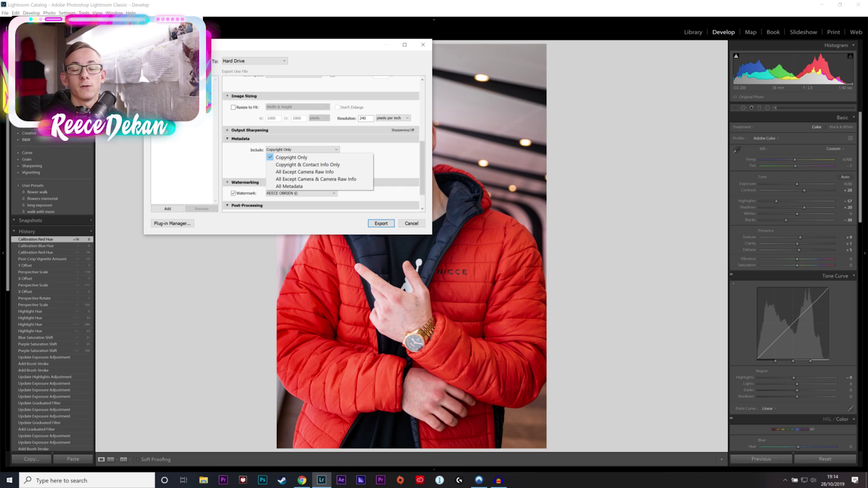